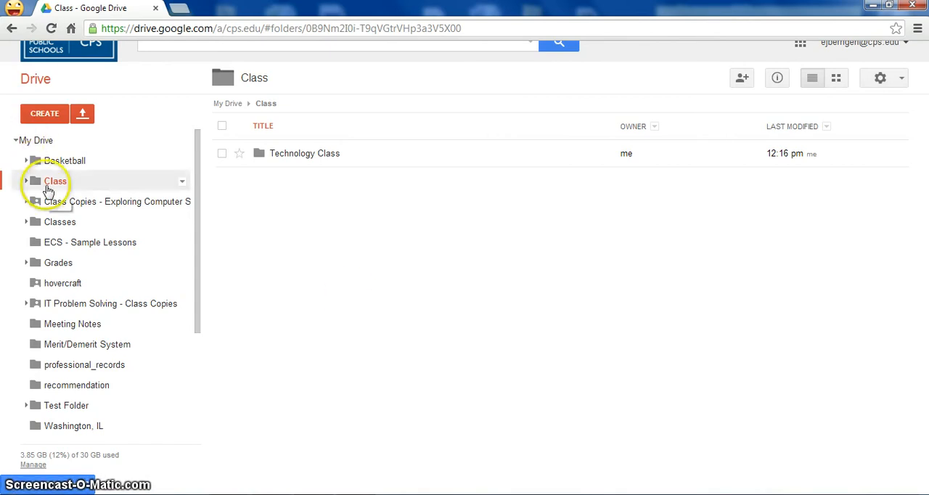
Browse the files in the 02 - Human Computer Interaction subfolder of Class Copies - Exploring Computer Science
click(66, 209)
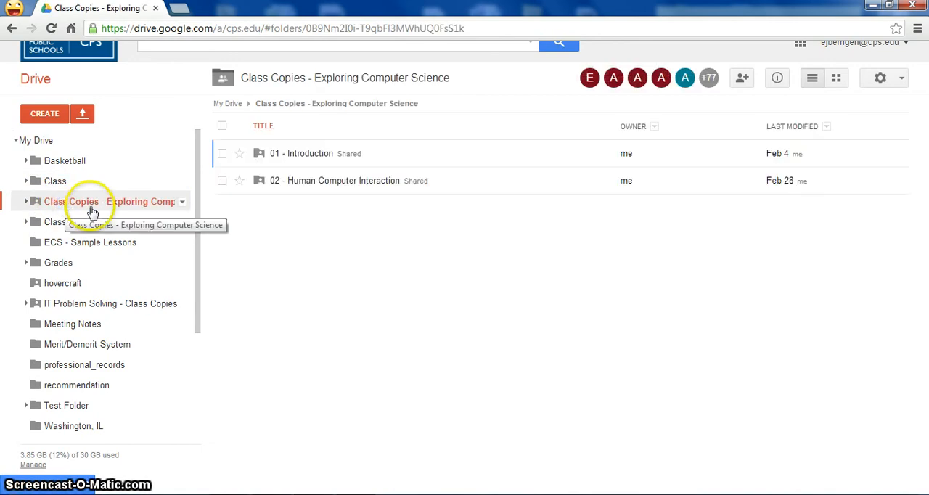
click(315, 182)
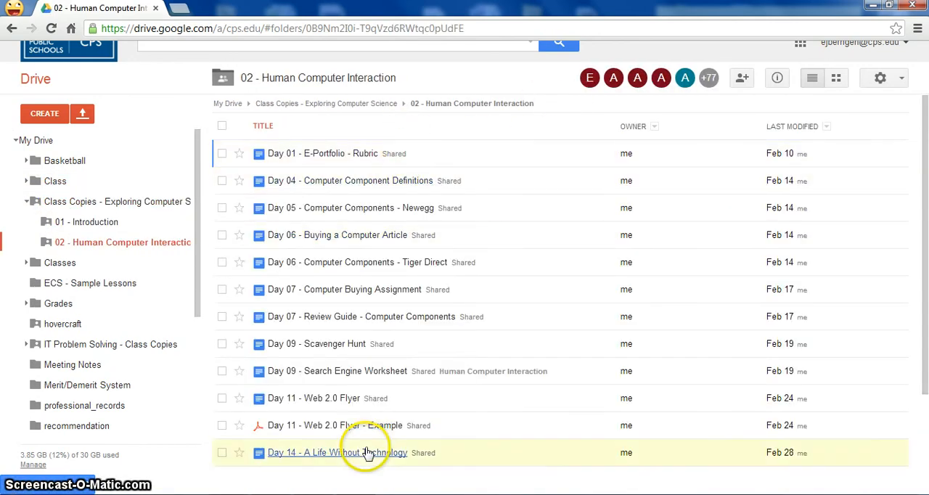
drag(926, 233, 925, 297)
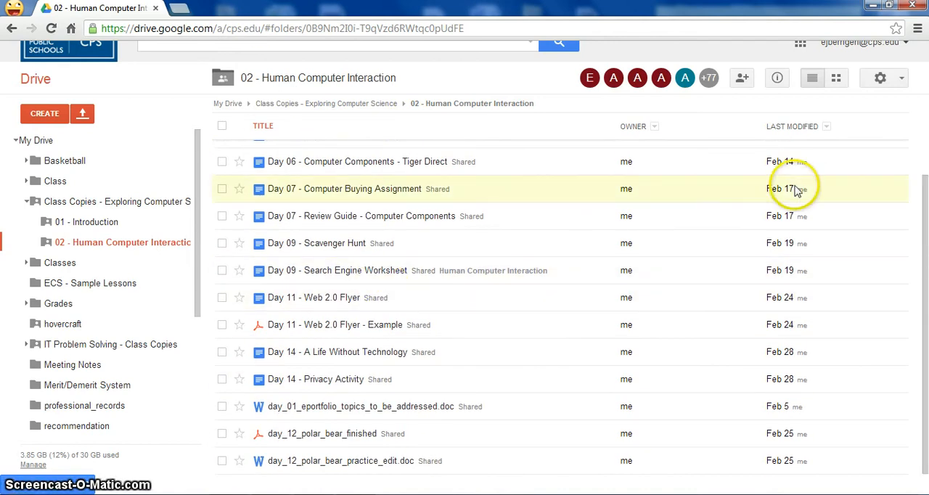
drag(925, 259, 926, 190)
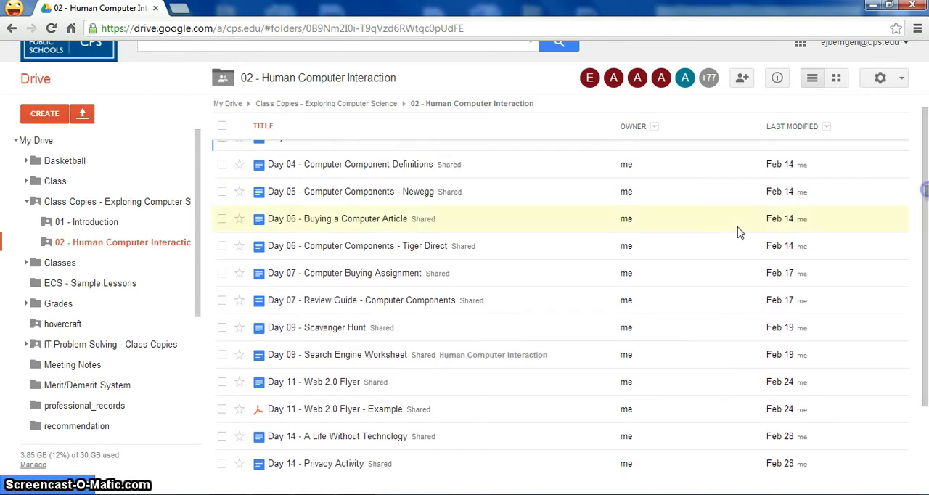
Open the Day 09 - Scavenger Hunt document, look over its file commands, including Make a copy, and close the document
click(341, 336)
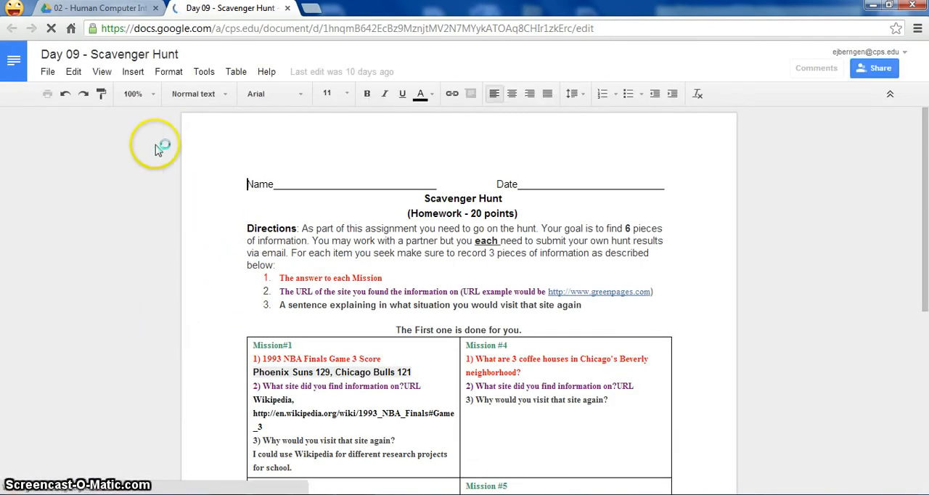
click(49, 72)
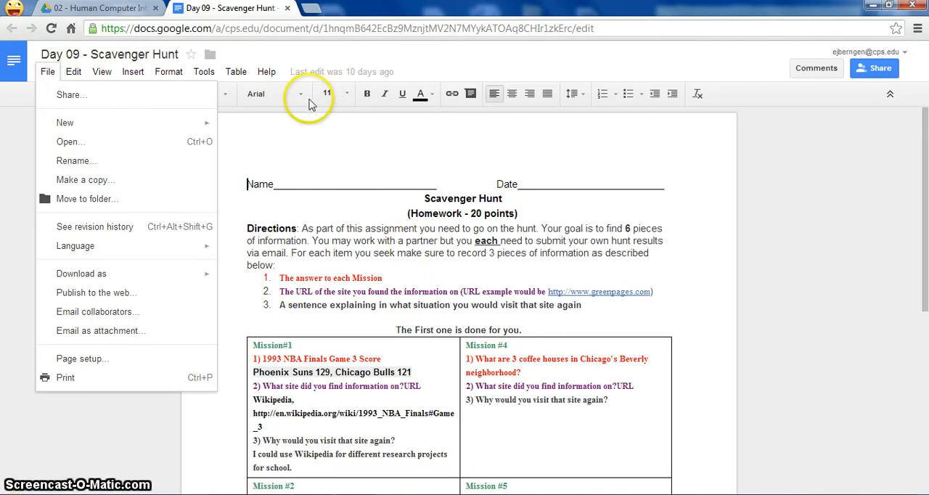
key(alt+slash)
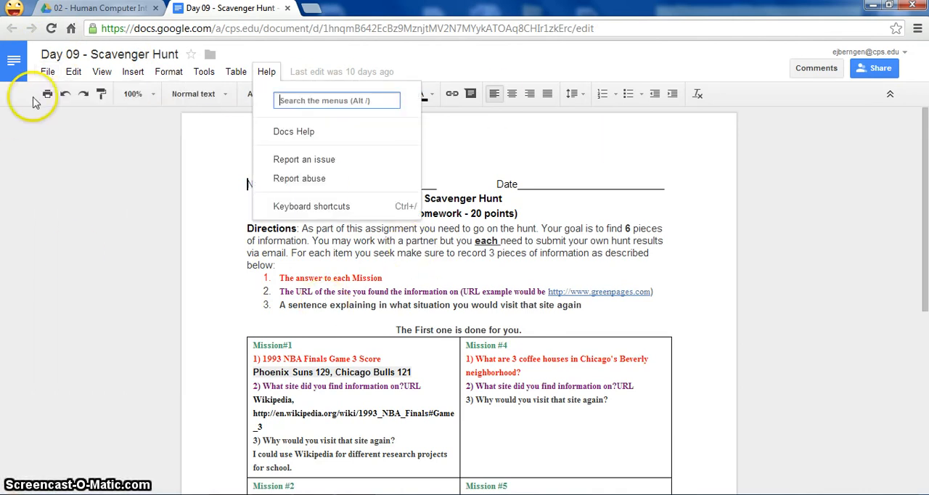
click(46, 72)
click(48, 72)
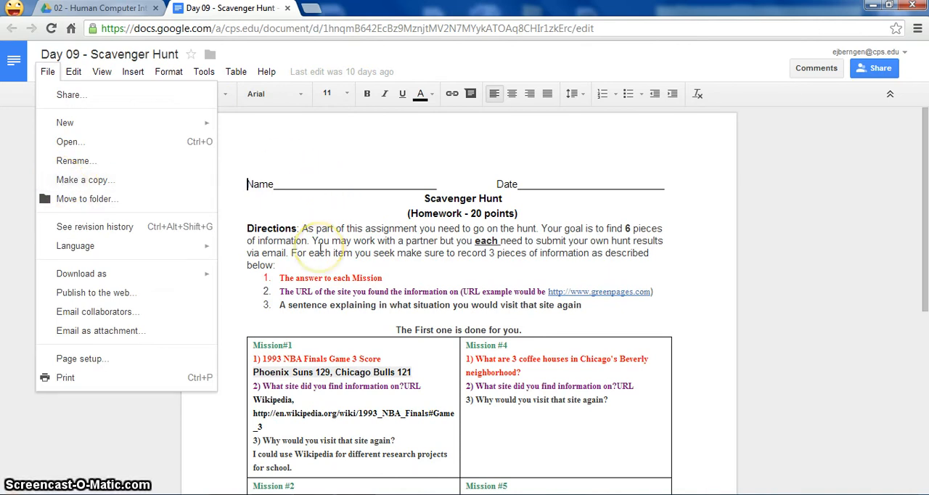
click(317, 217)
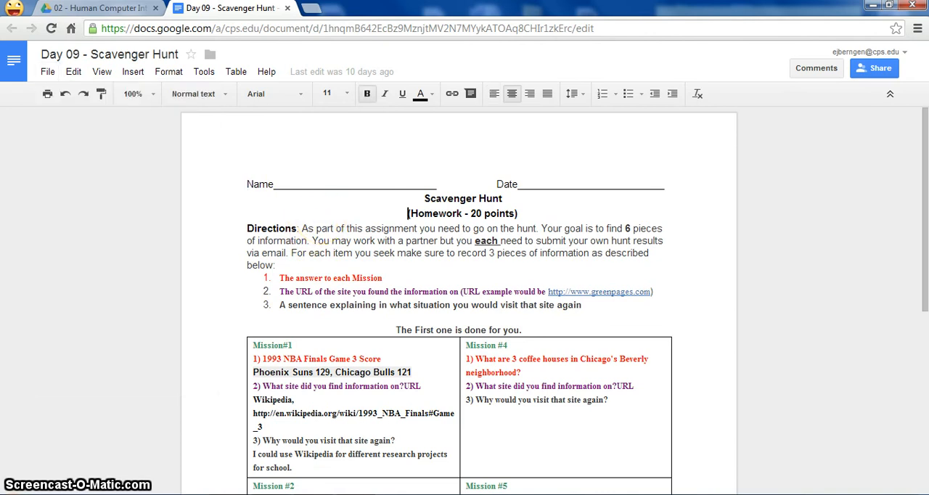
click(287, 8)
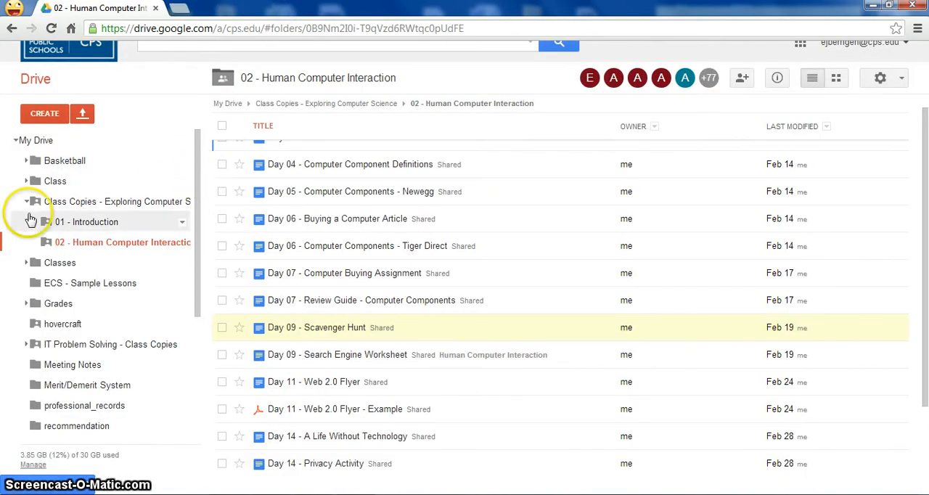
Browse the Class folder down through Technology Class and Curriculum - Semester 1 to the 01 - Introduction Unit folder
click(27, 202)
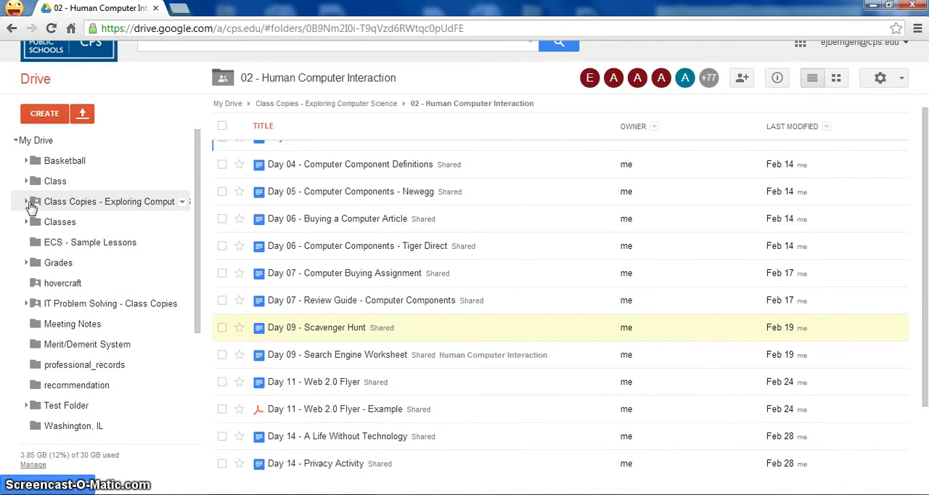
click(78, 181)
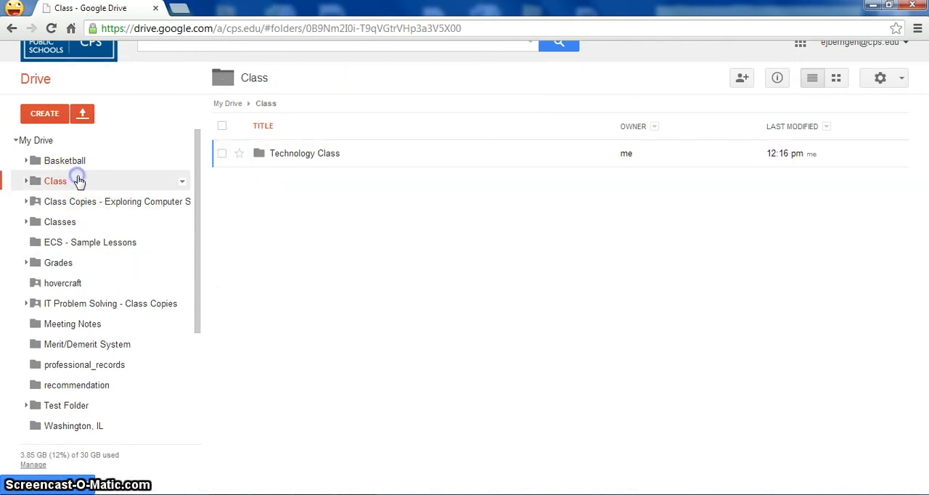
click(308, 155)
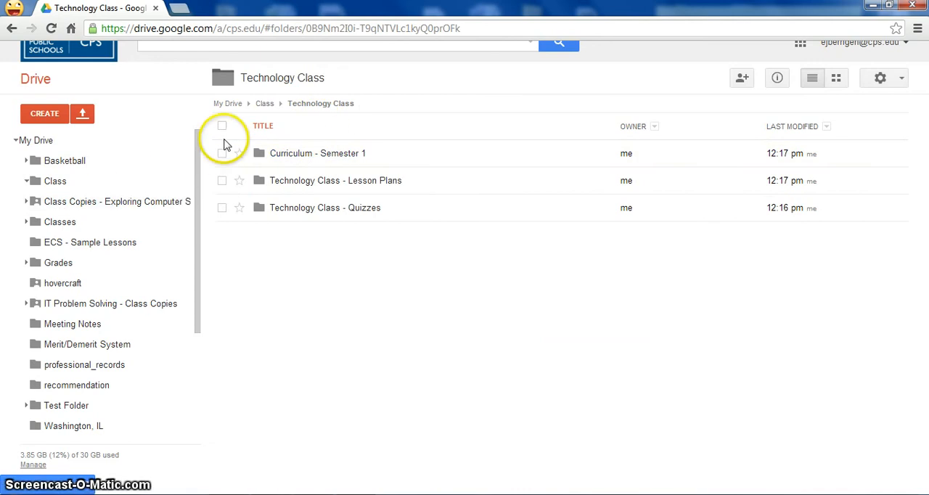
click(313, 155)
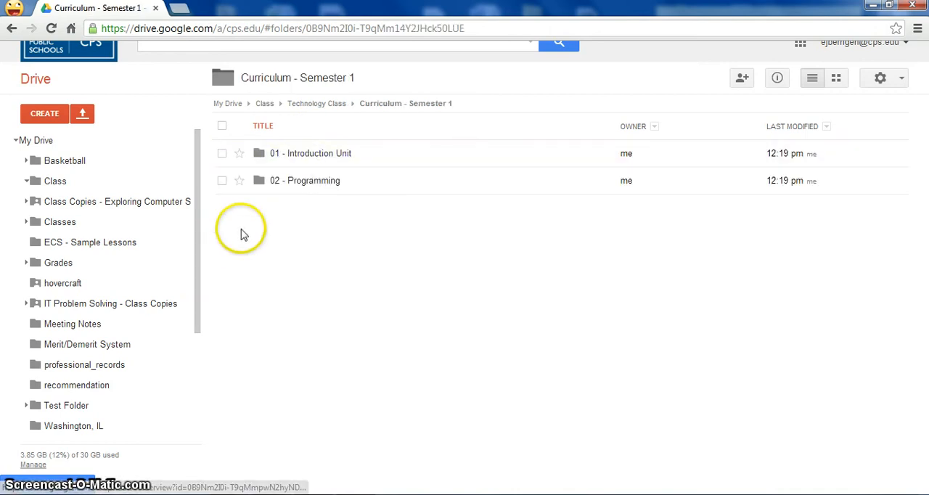
click(301, 157)
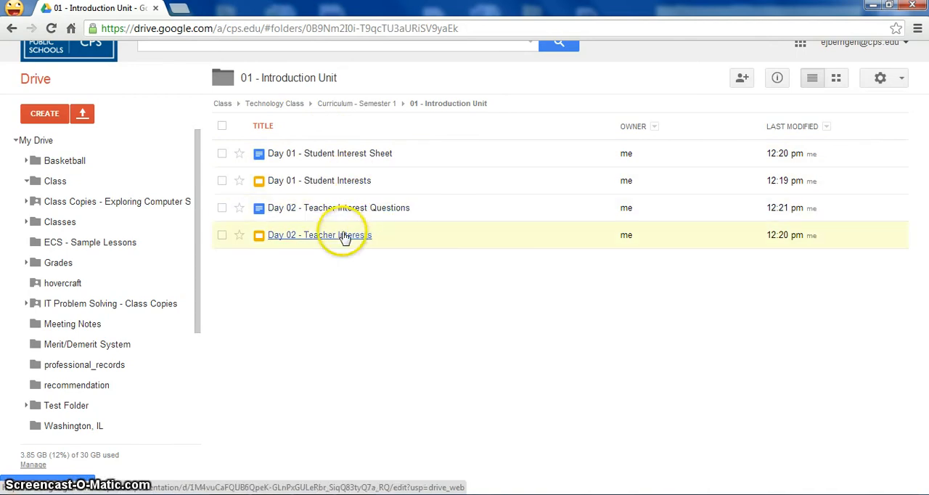
Create a folder named "Class Copies - Technology" in My Drive
click(25, 185)
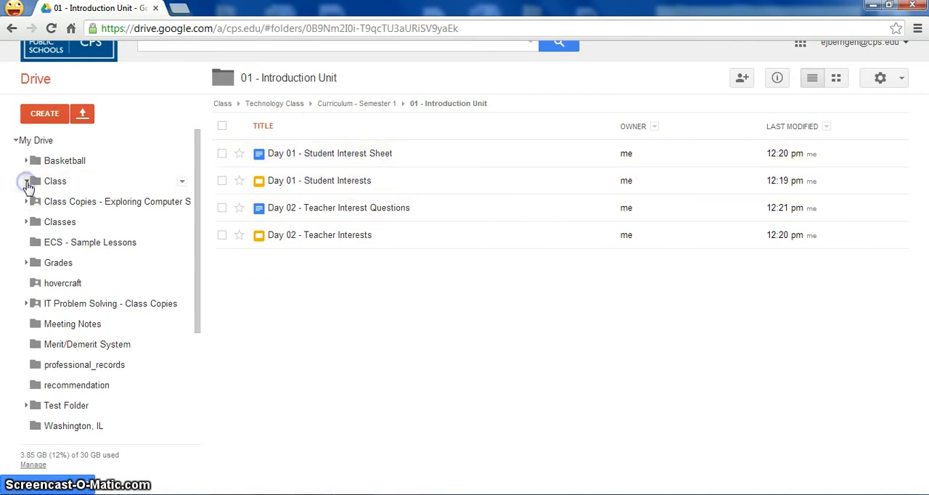
click(34, 144)
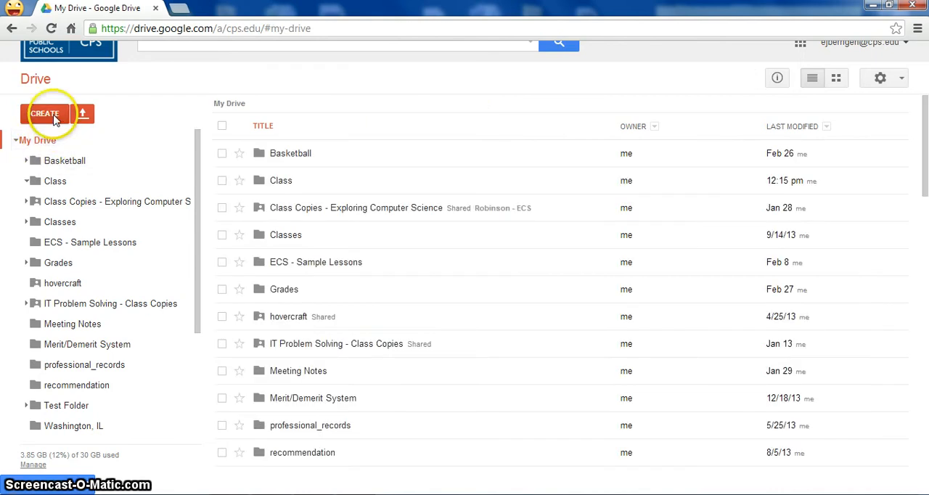
click(52, 116)
click(68, 145)
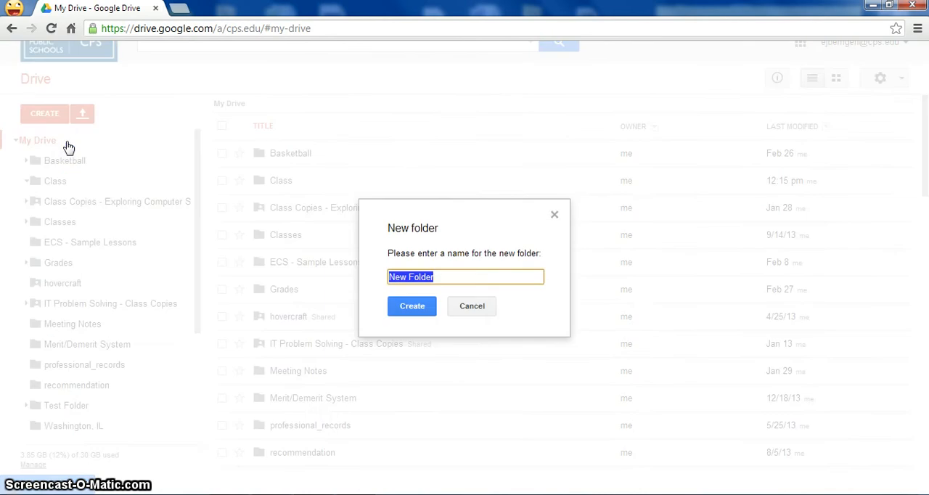
key(BackSpace)
text(Class Copies - Technology)
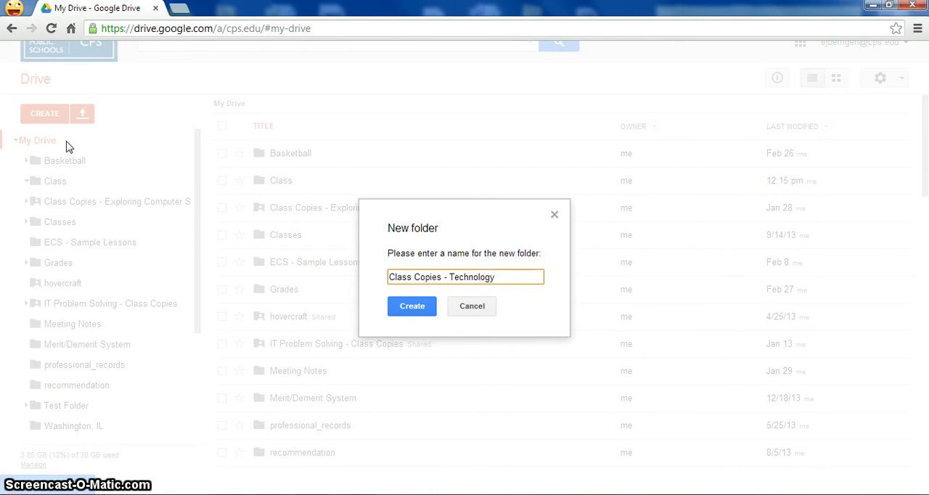
click(408, 310)
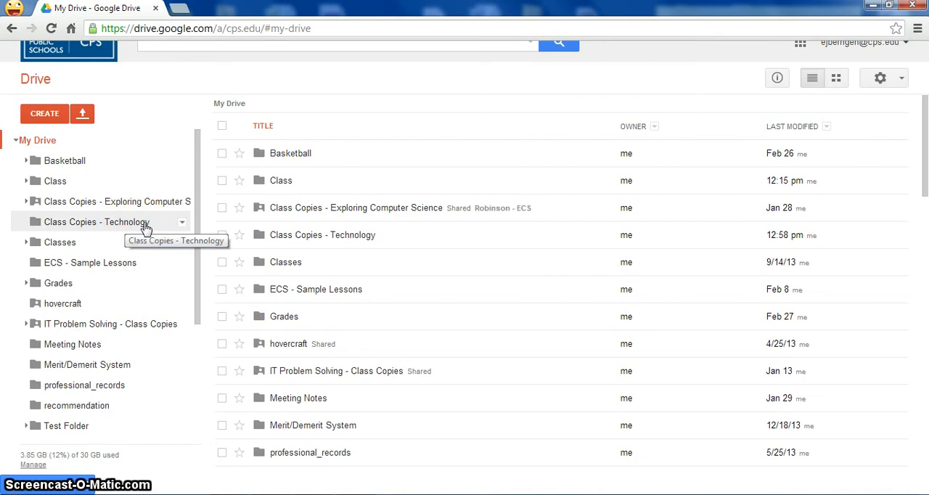
Set up a sharing invitation for the Class Copies - Technology folder with the contact's e-mail and Can view access
click(184, 224)
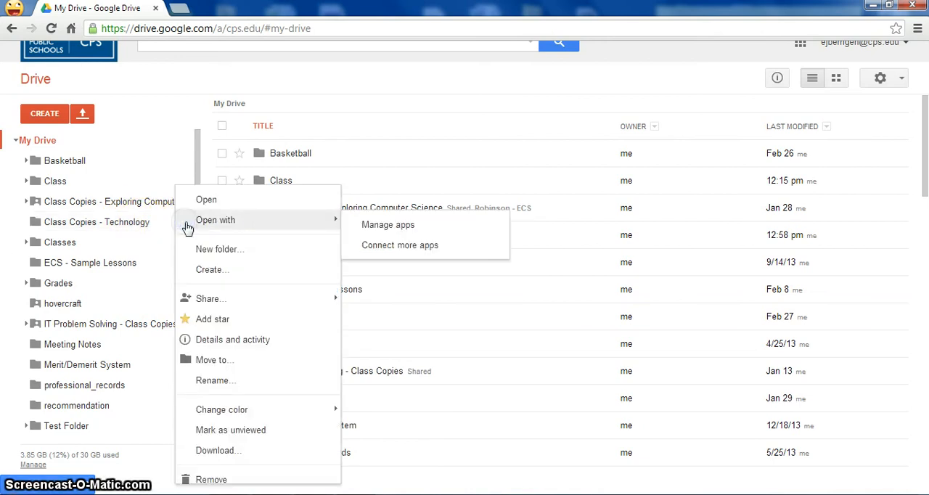
mouse_move(212, 300)
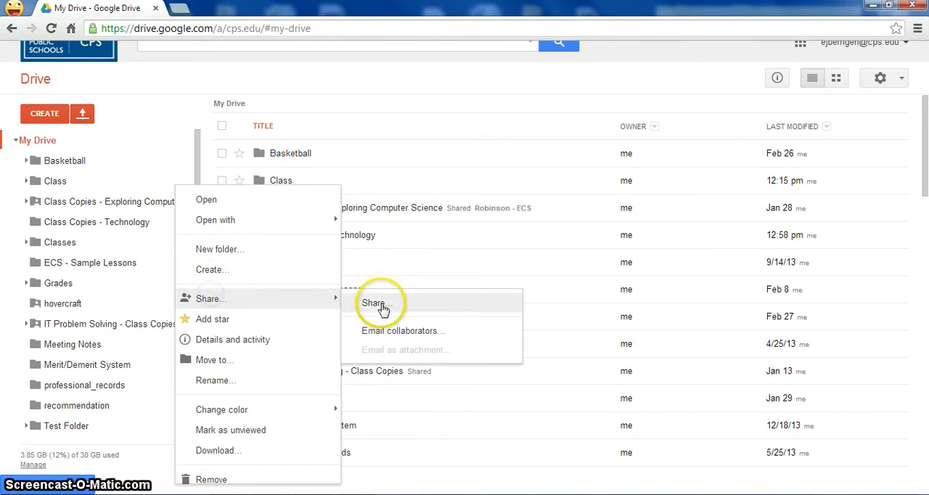
click(377, 303)
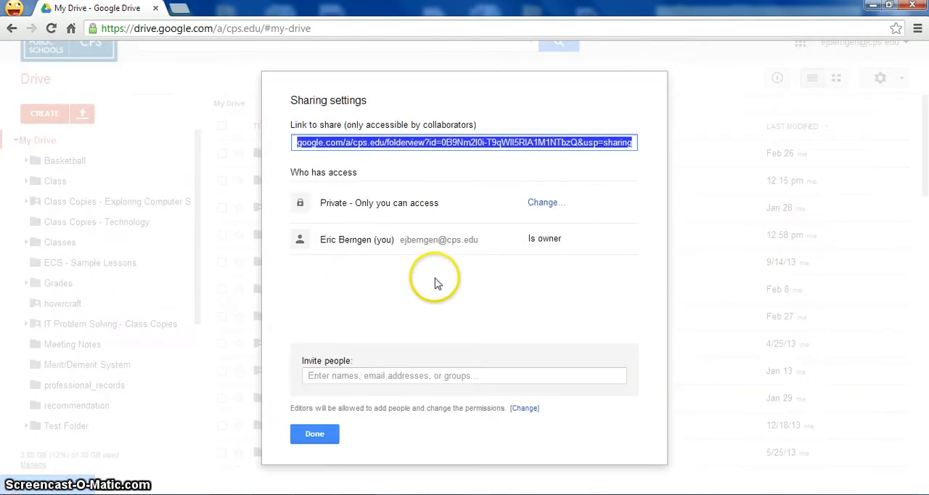
click(351, 373)
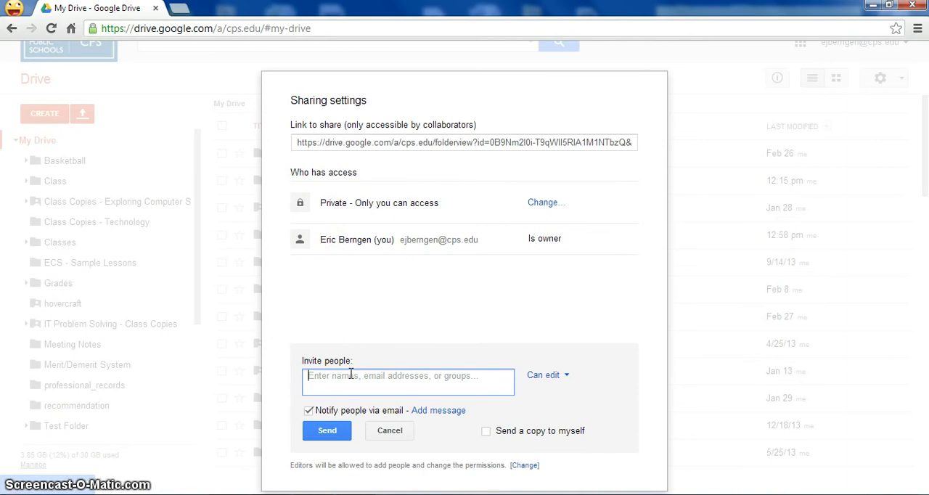
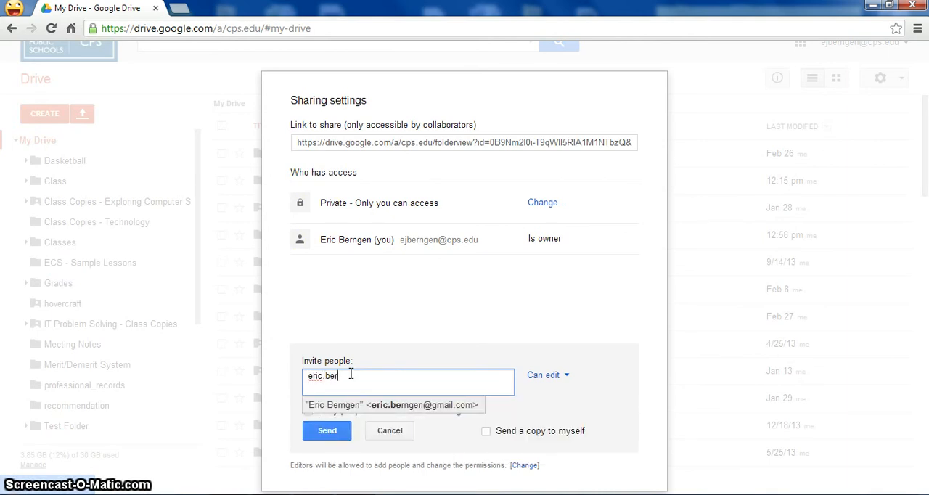
click(393, 411)
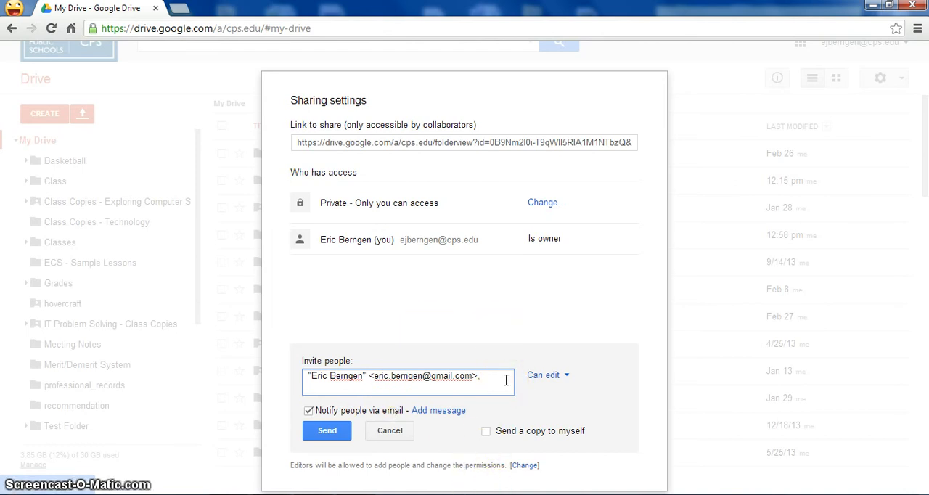
click(565, 377)
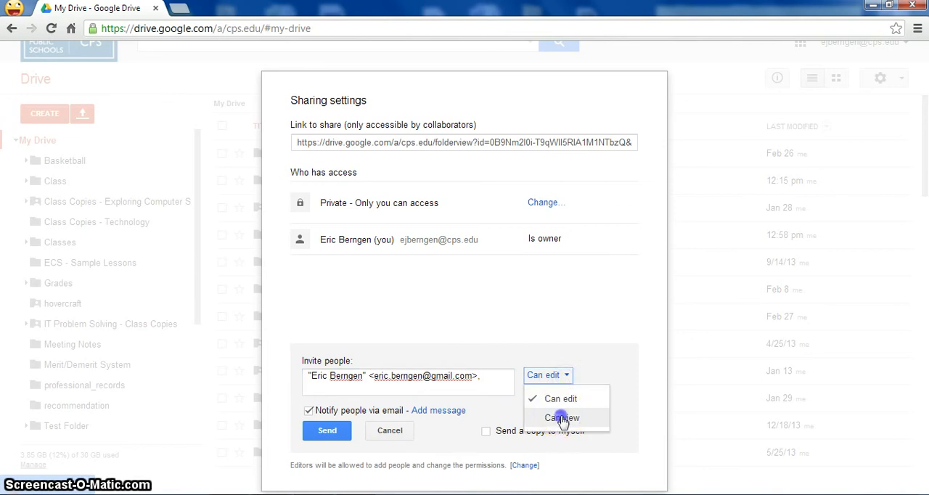
click(562, 418)
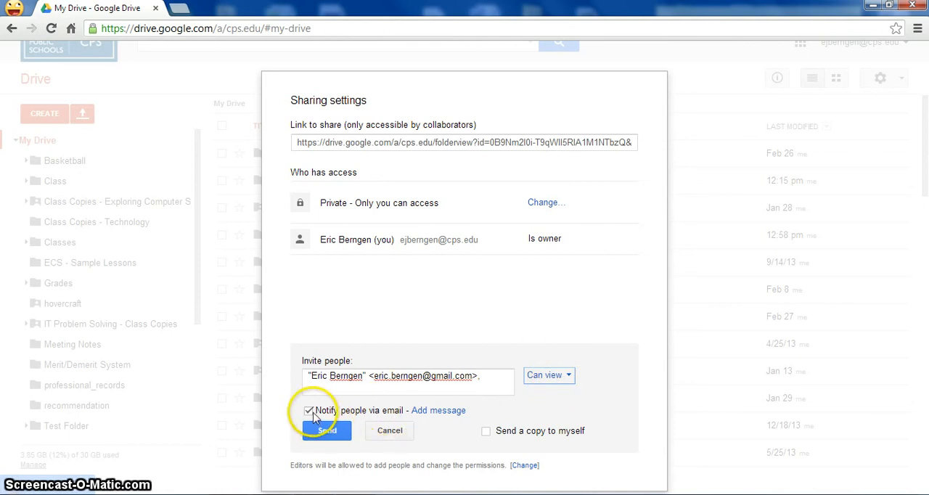
Add the message "Here is the folder for all of our documents." and send the invitation, approving sharing outside the organization
click(427, 411)
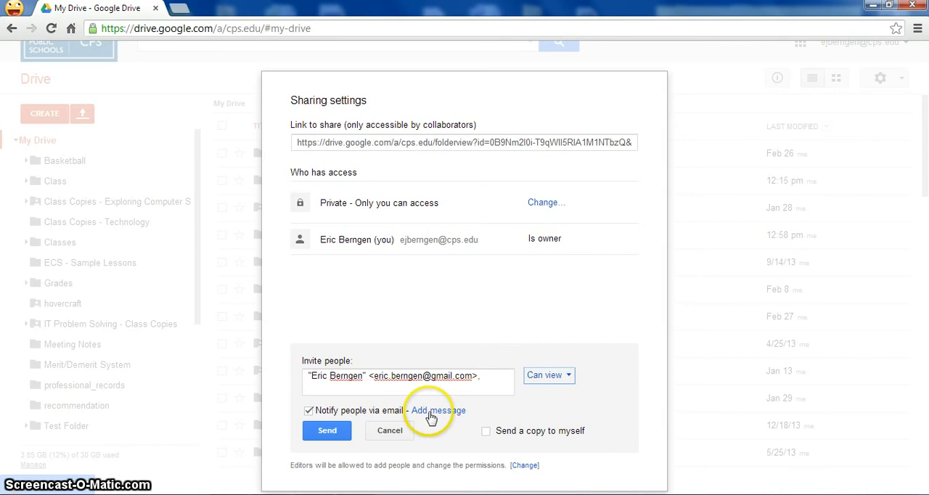
click(410, 432)
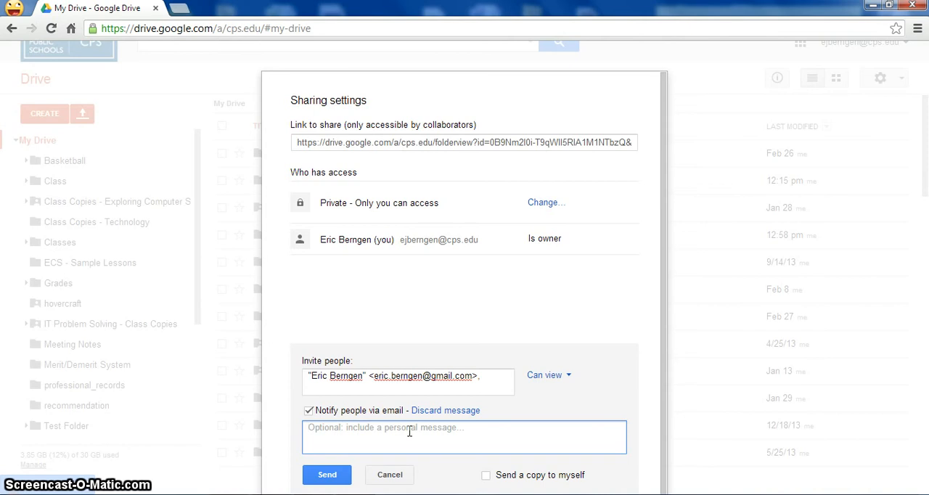
text(Here is the folder for all of our documents.)
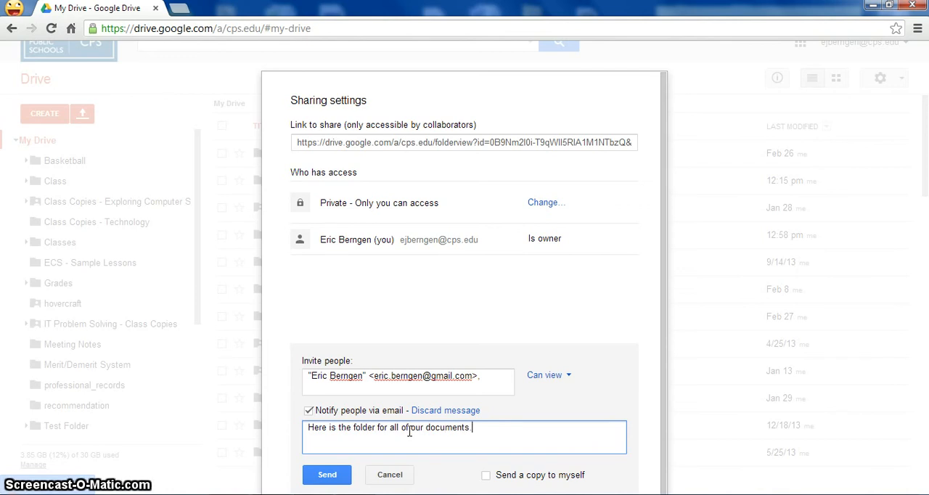
click(327, 475)
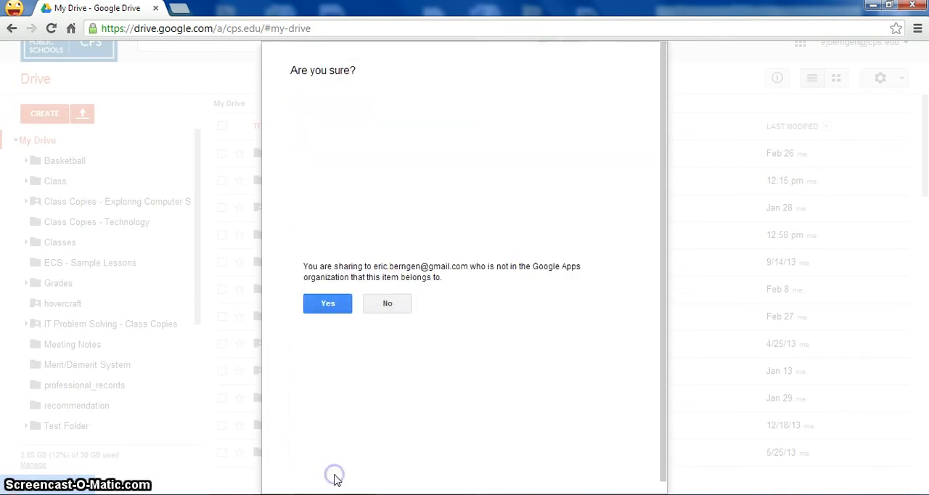
click(326, 128)
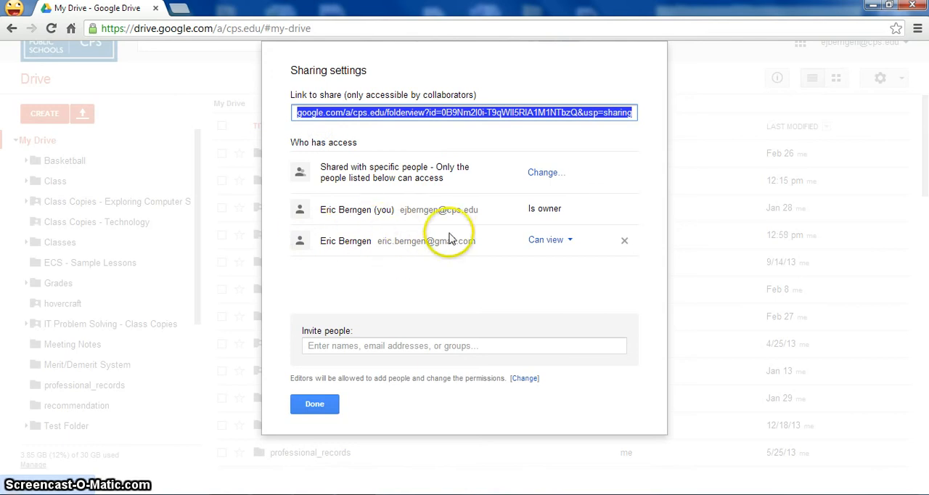
click(319, 405)
Create a shared subfolder named "01 - Introduction" inside the Class Copies - Technology folder
click(102, 226)
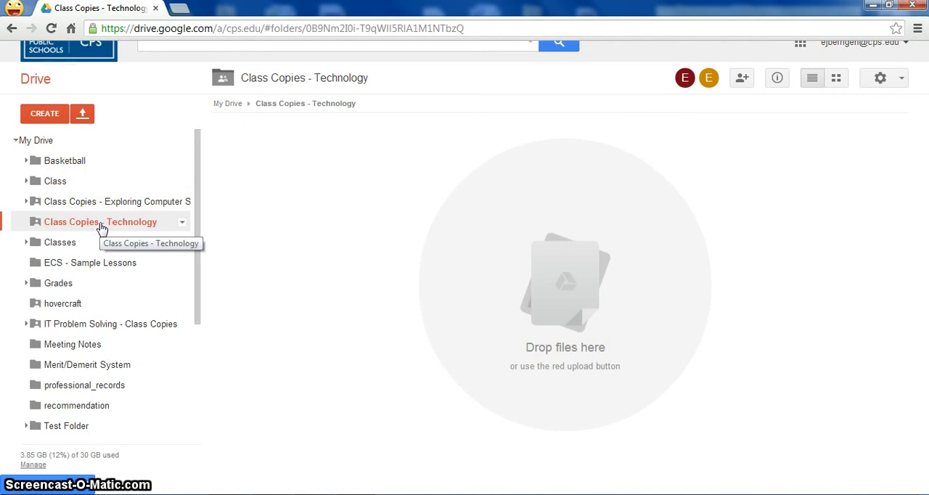
click(40, 121)
click(47, 143)
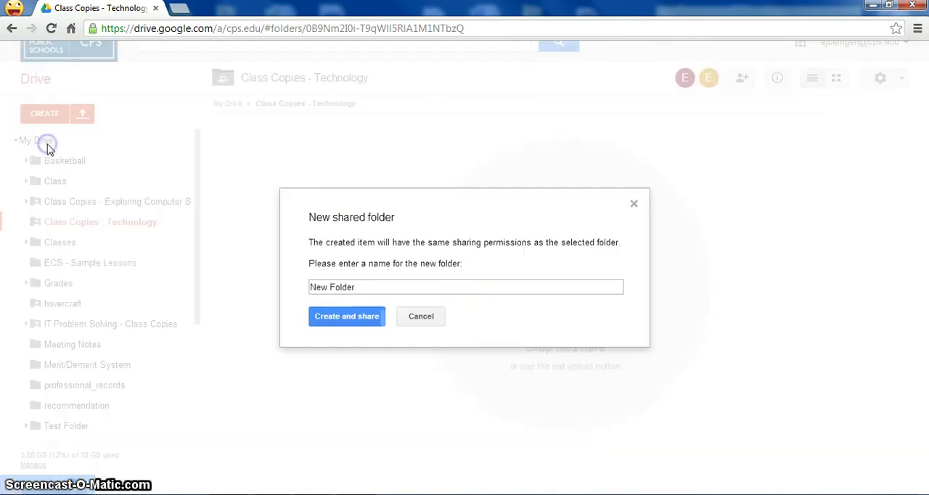
click(336, 319)
text(01)
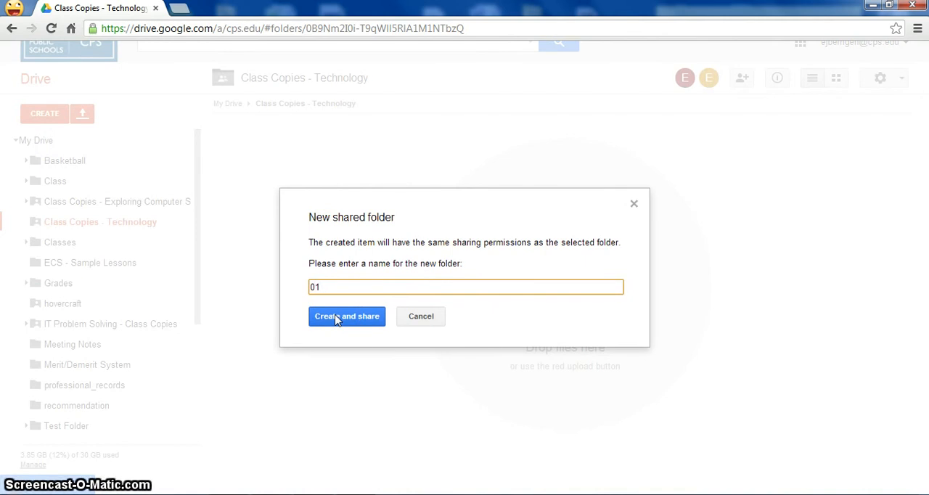
text( - Introduction)
click(354, 312)
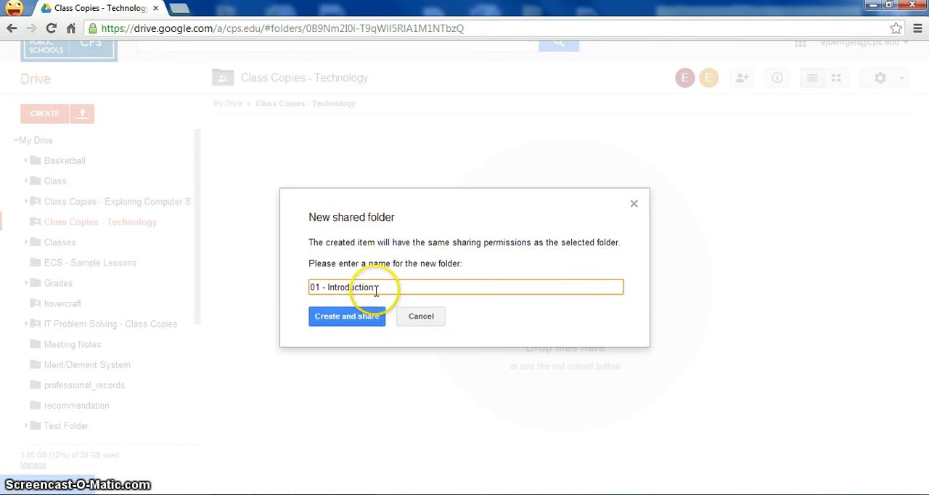
click(370, 315)
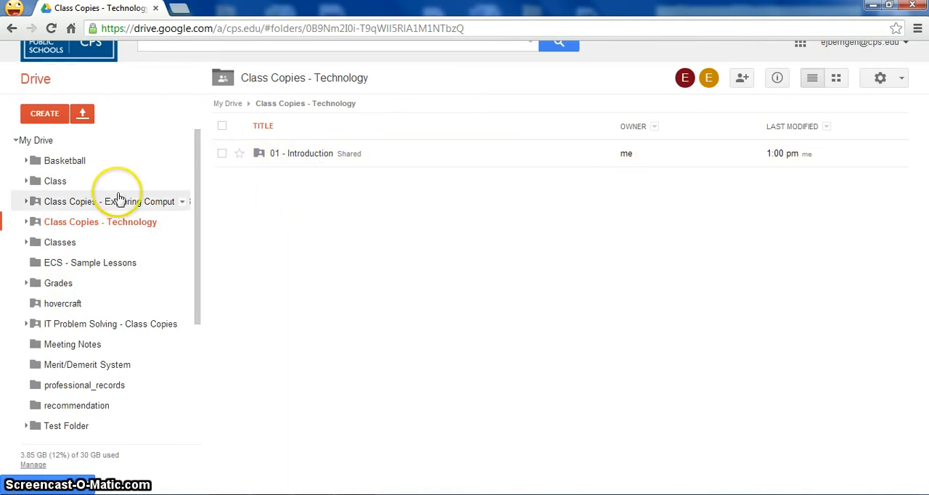
Check the unit folder names in Curriculum - Semester 1 under Class and Technology Class, and collapse the Class folder tree
click(199, 202)
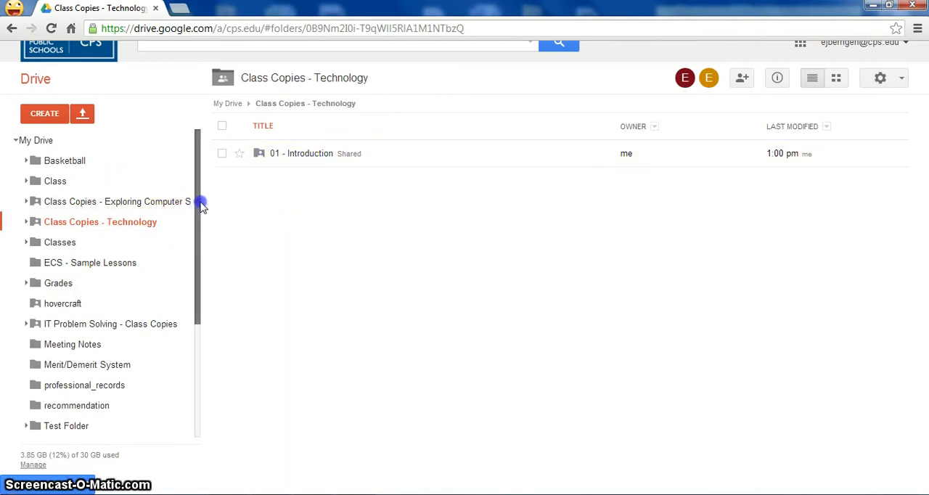
click(98, 173)
click(301, 155)
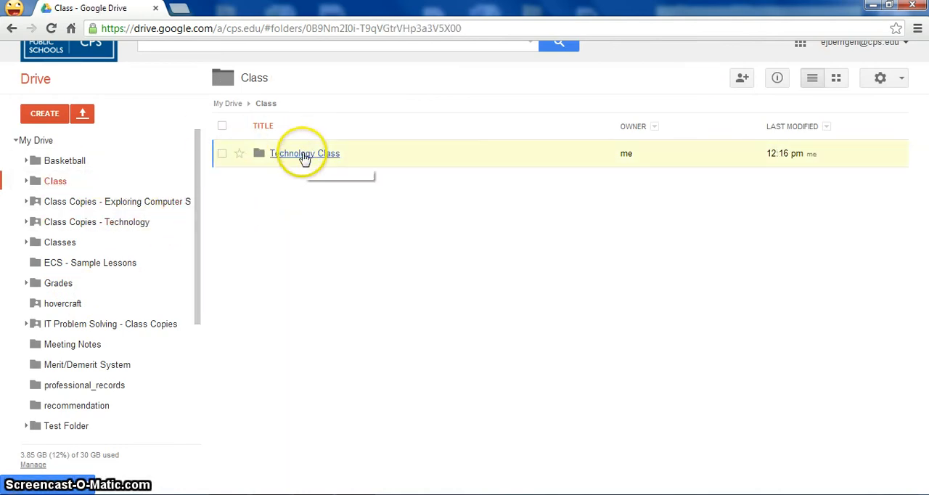
click(313, 158)
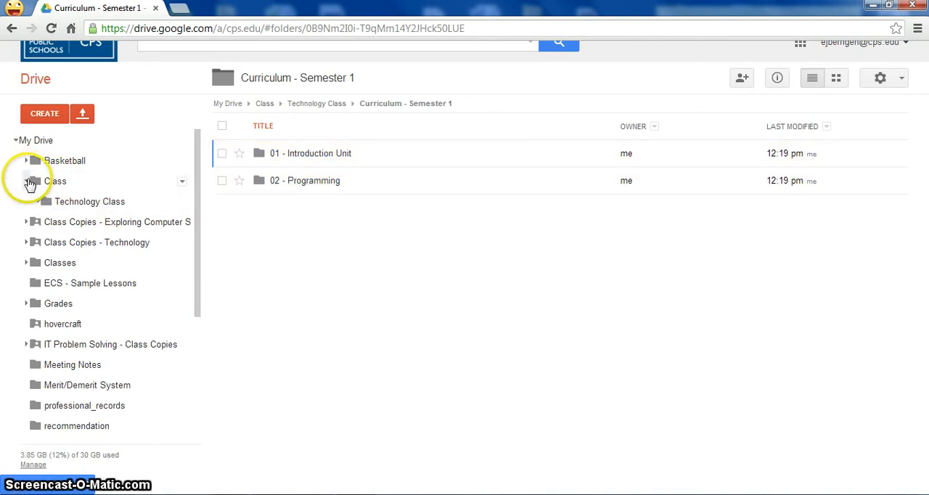
click(25, 180)
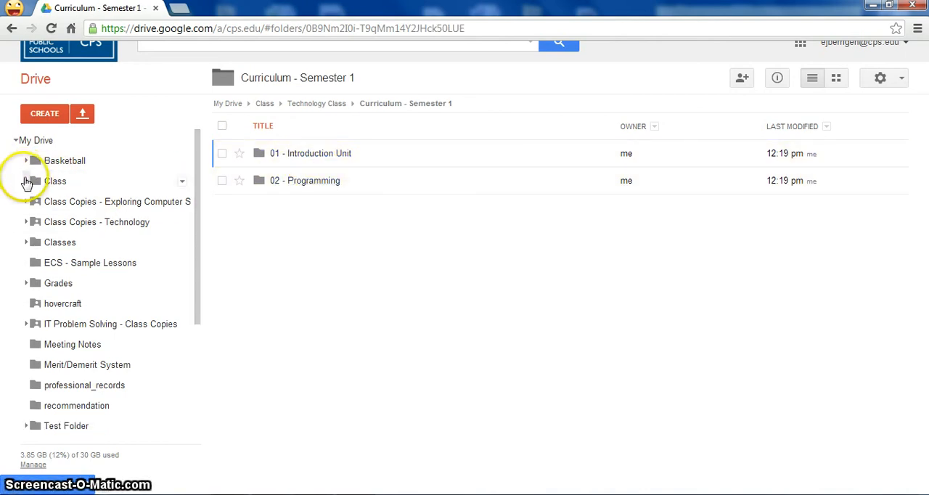
Create a second shared subfolder named "02 - Programming" inside Class Copies - Technology
click(114, 228)
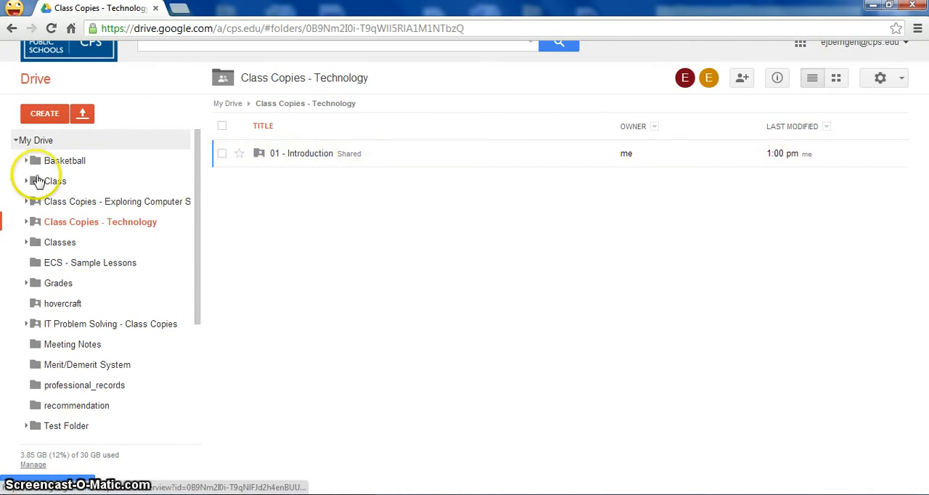
click(48, 116)
click(61, 145)
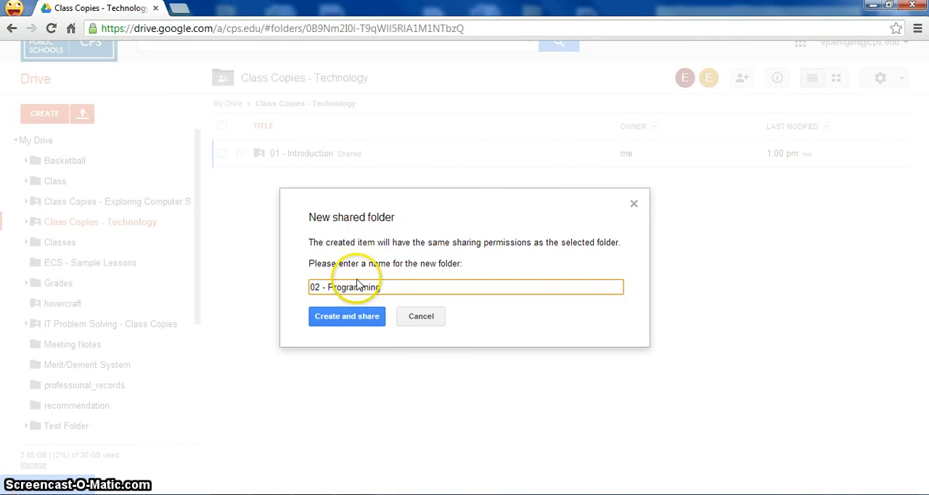
click(349, 319)
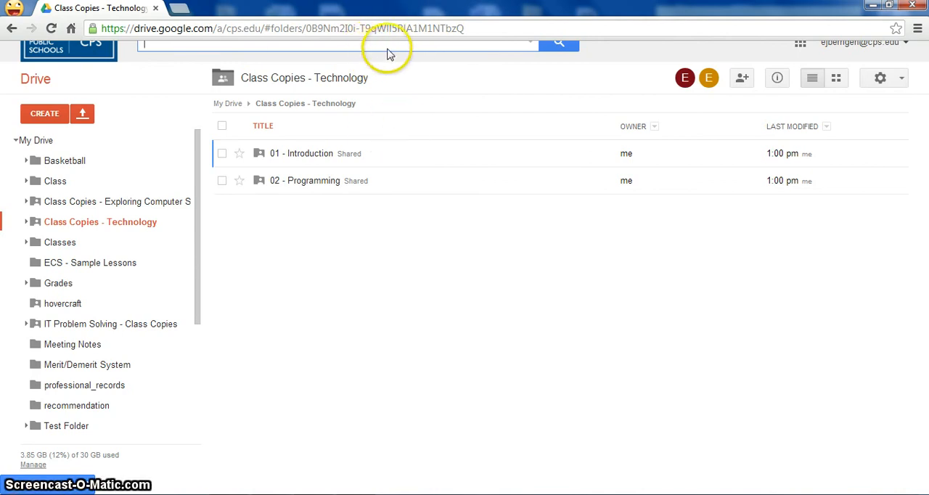
View the shared 01 - Introduction folder and go to 01 - Introduction Unit in the Technology Class folder's Curriculum - Semester 1
click(323, 156)
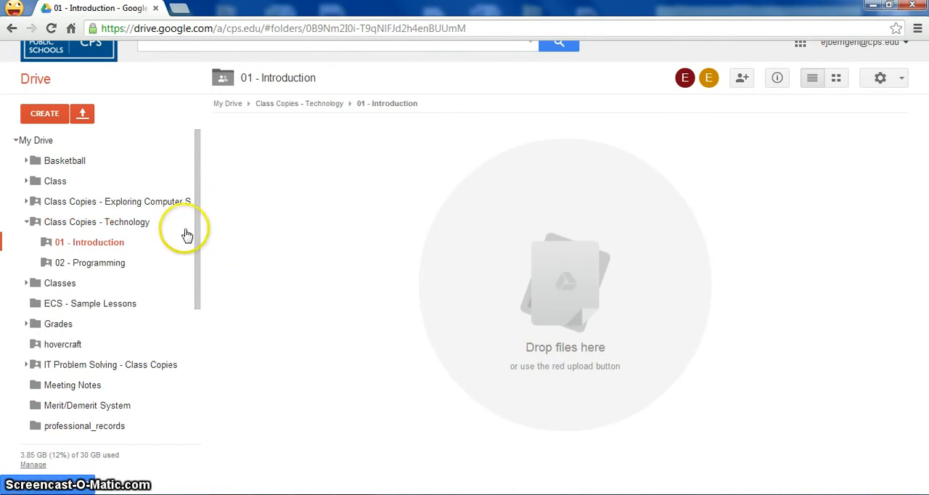
click(63, 183)
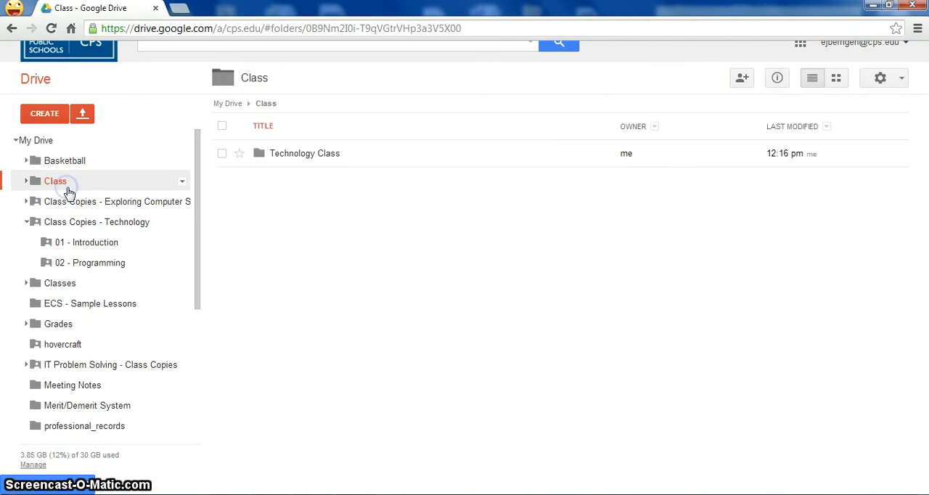
click(315, 152)
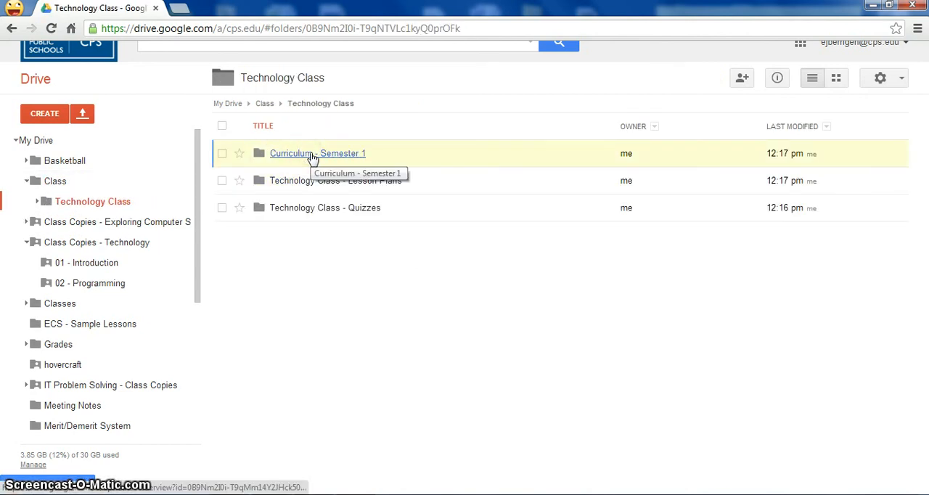
click(312, 155)
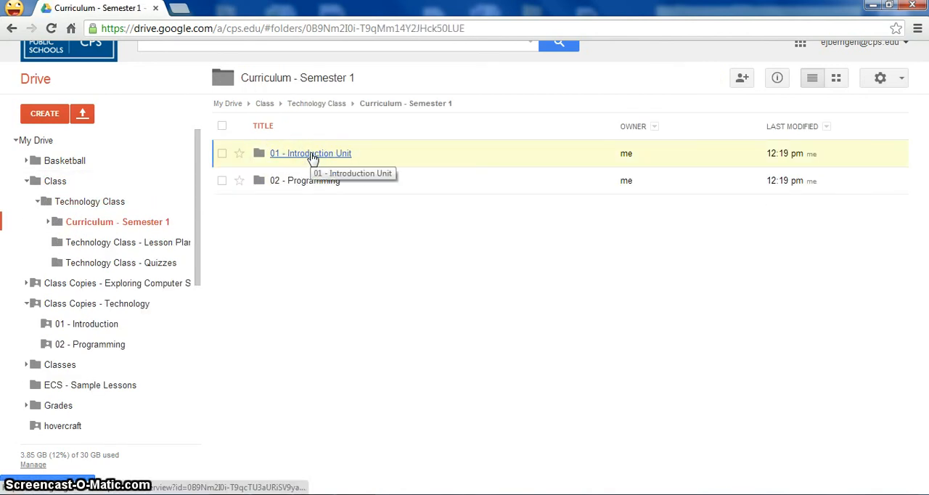
click(312, 154)
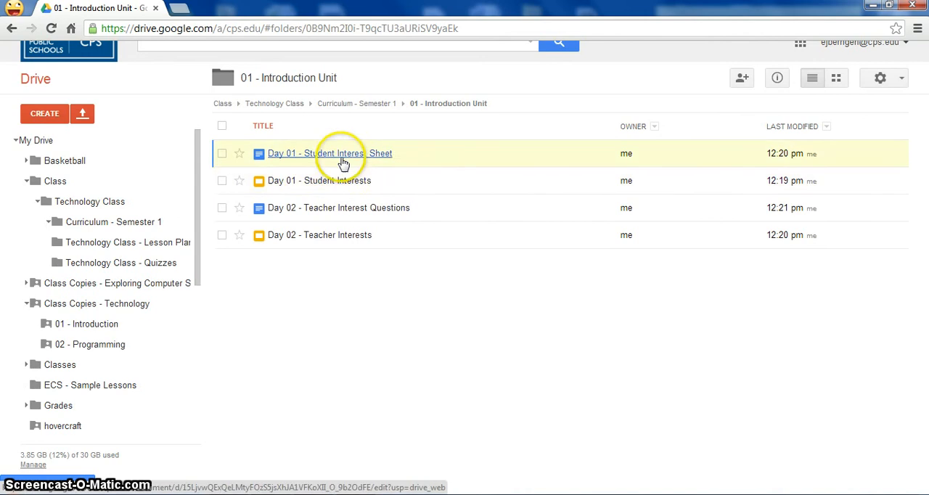
Make a copy of Day 01 - Student Interest Sheet and move the copy into the shared 01 - Introduction folder
click(222, 155)
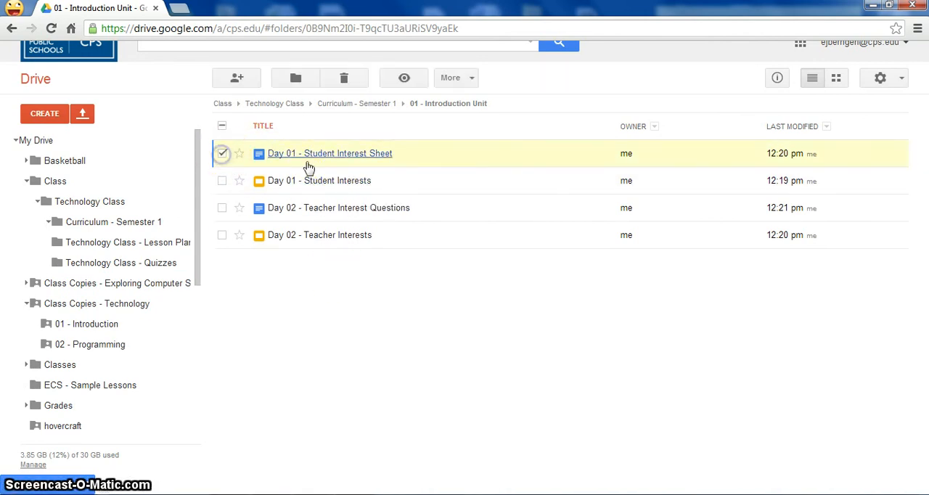
click(465, 79)
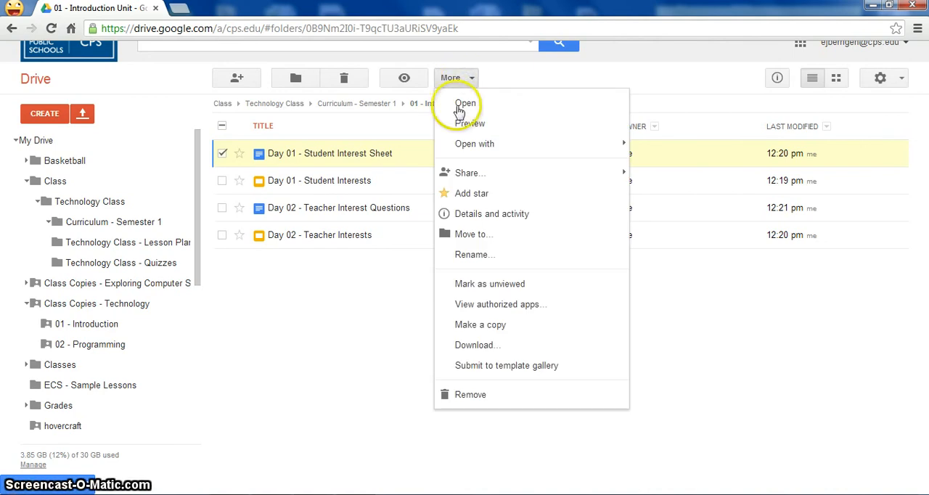
click(464, 325)
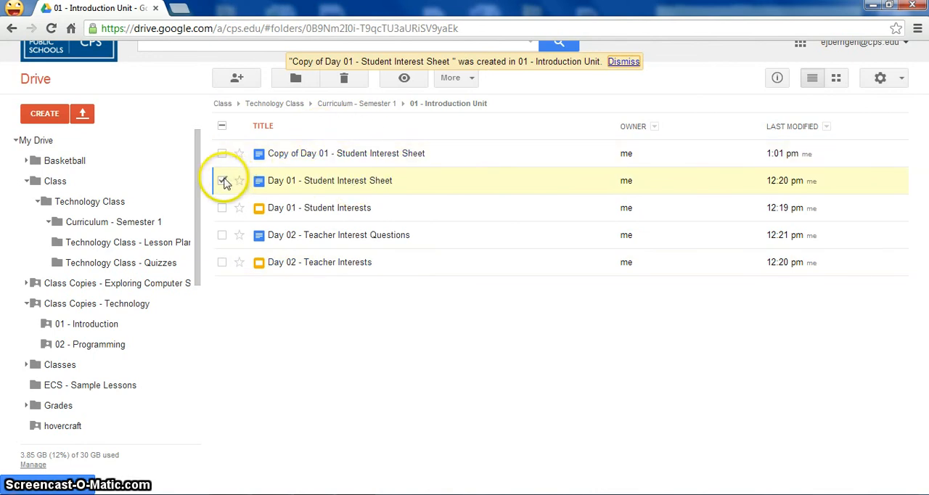
click(222, 180)
drag(336, 157, 83, 336)
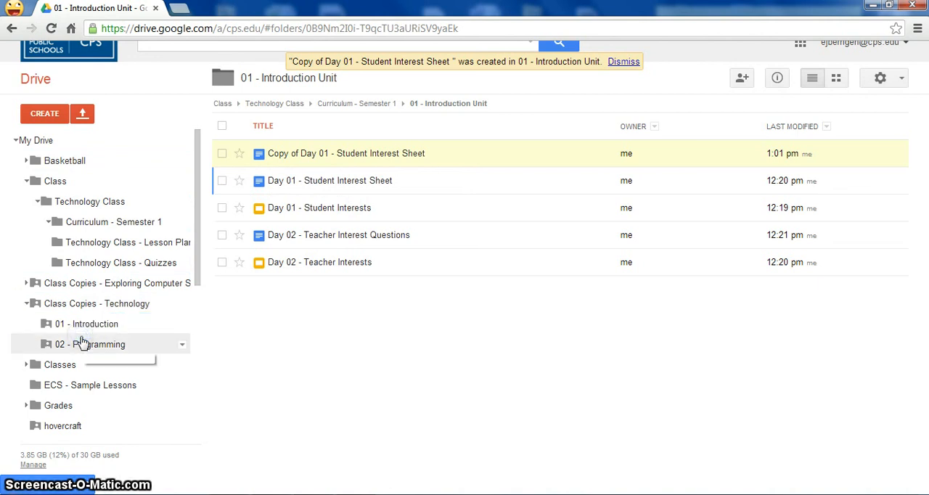
Rename the copied Day 01 document in the shared 01 - Introduction folder as "Student Interest Sheet" and deselect it
click(86, 331)
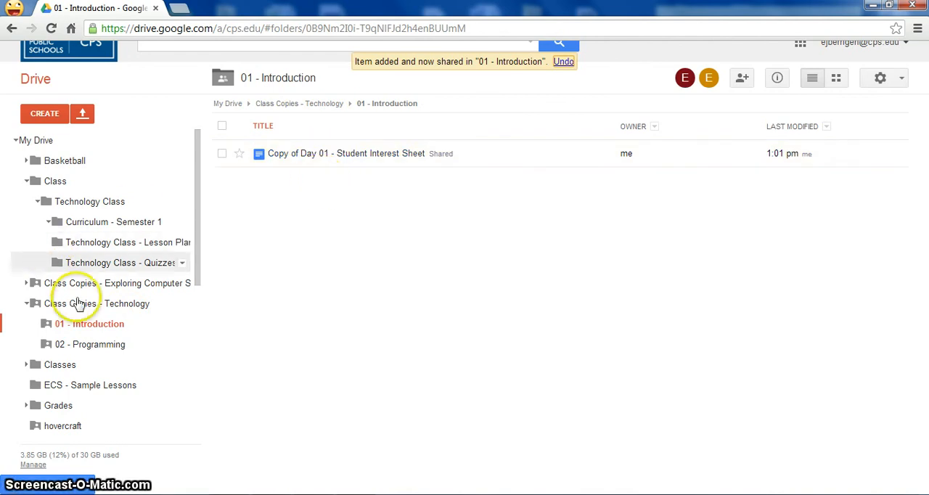
right_click(325, 159)
click(379, 332)
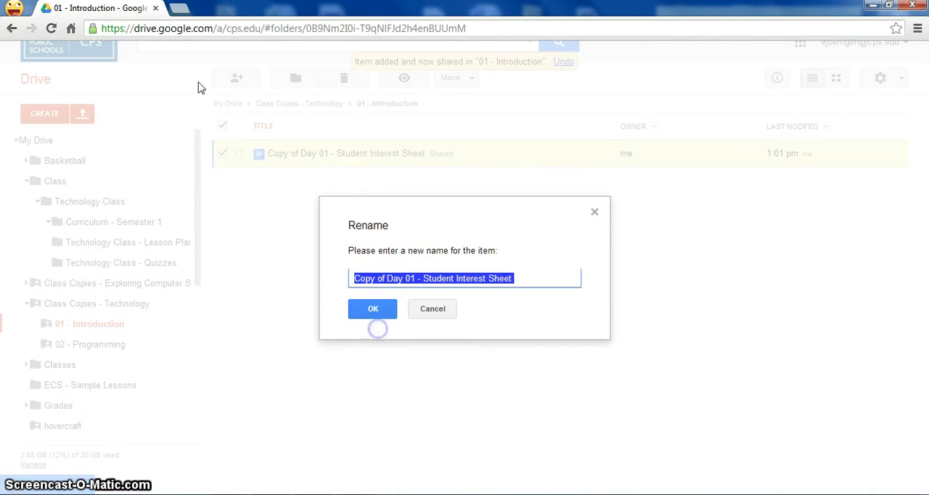
click(420, 279)
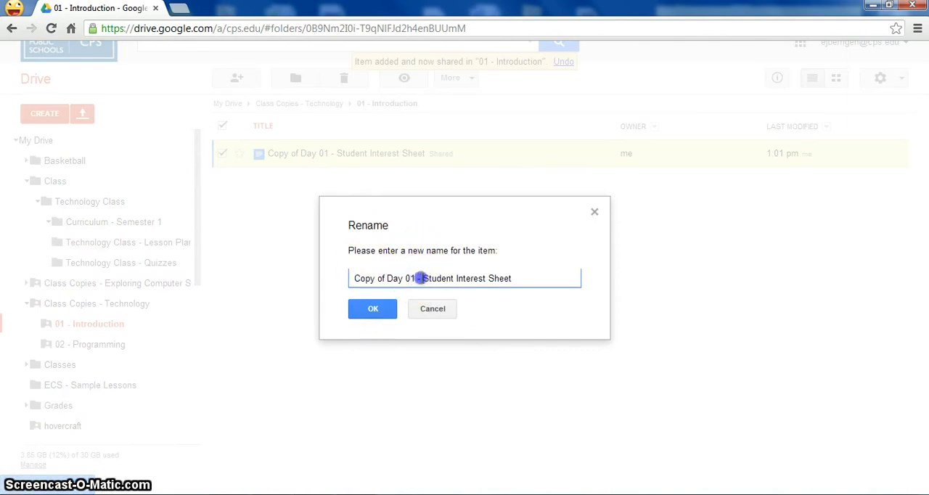
key(BackSpace)
click(351, 312)
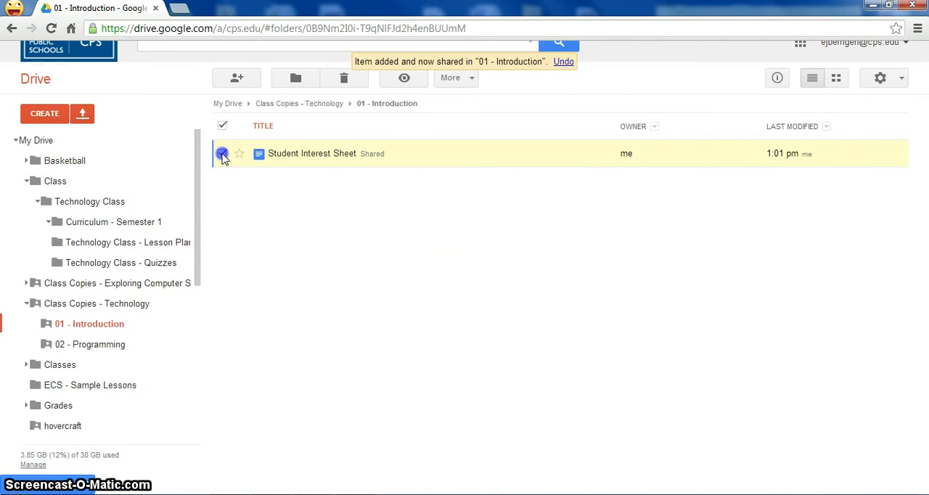
click(222, 155)
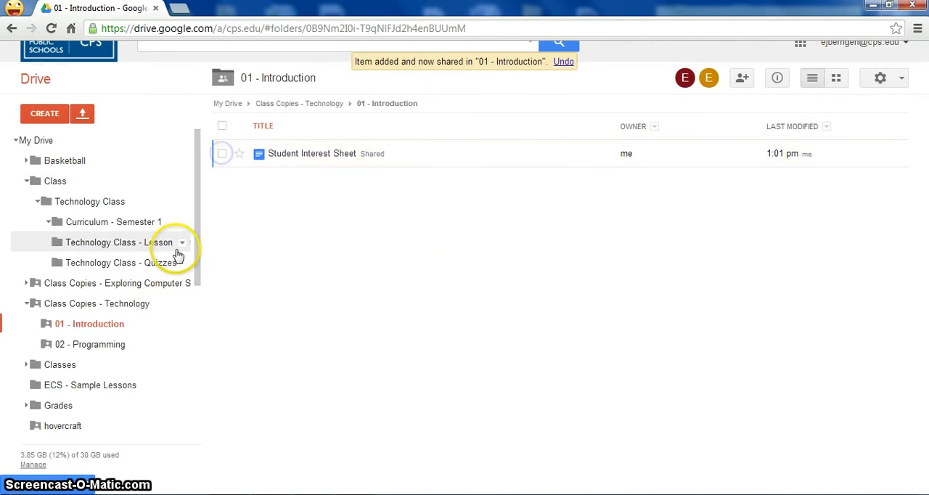
Make a copy of Day 02 - Teacher Interest Questions in the 01 - Introduction Unit folder of Curriculum - Semester 1
click(85, 230)
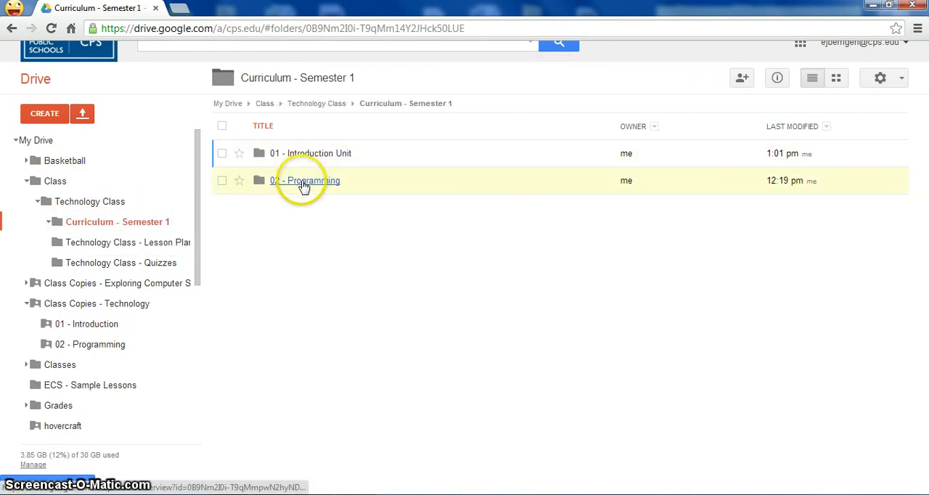
drag(303, 187, 304, 200)
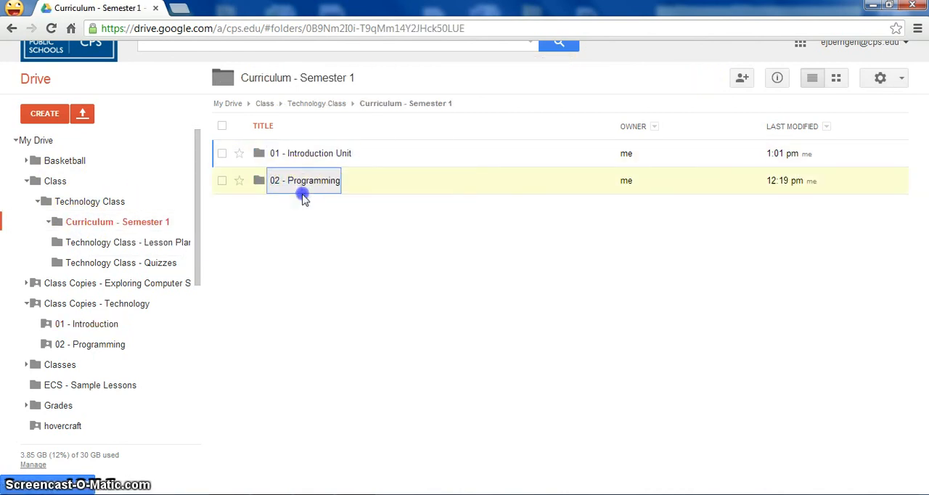
click(302, 156)
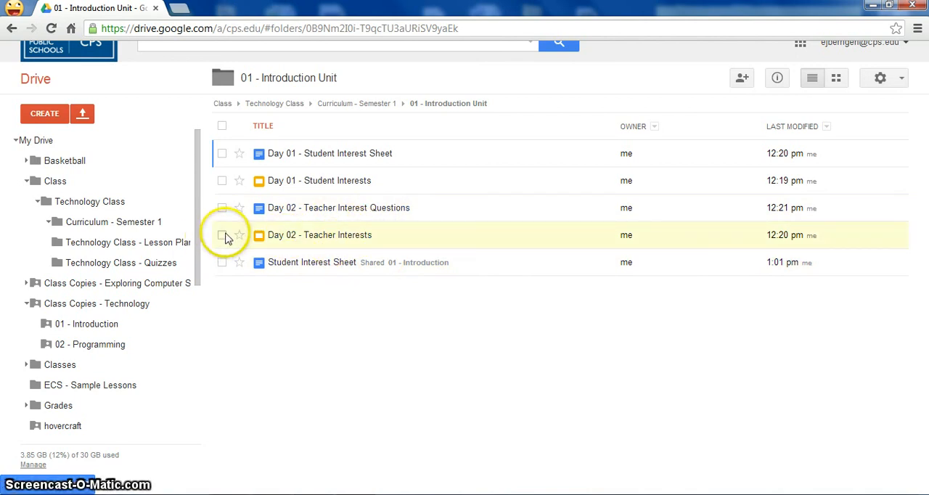
click(224, 208)
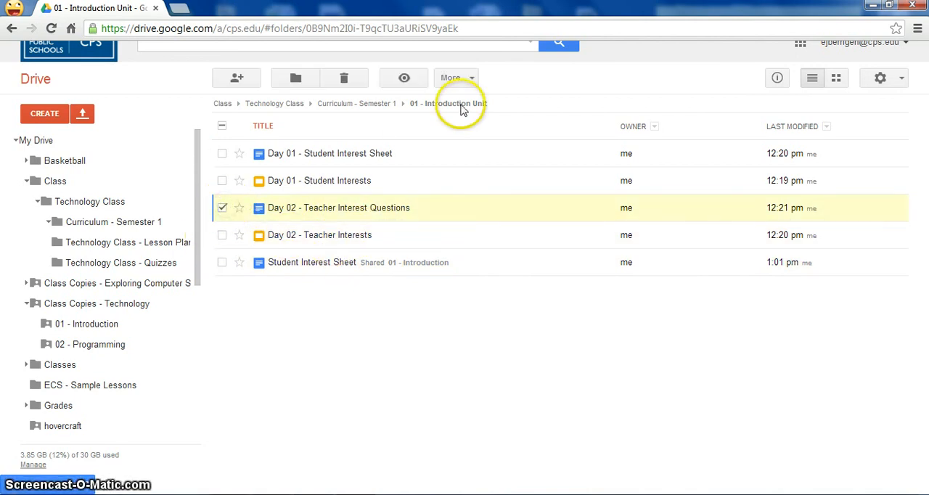
click(458, 77)
click(471, 326)
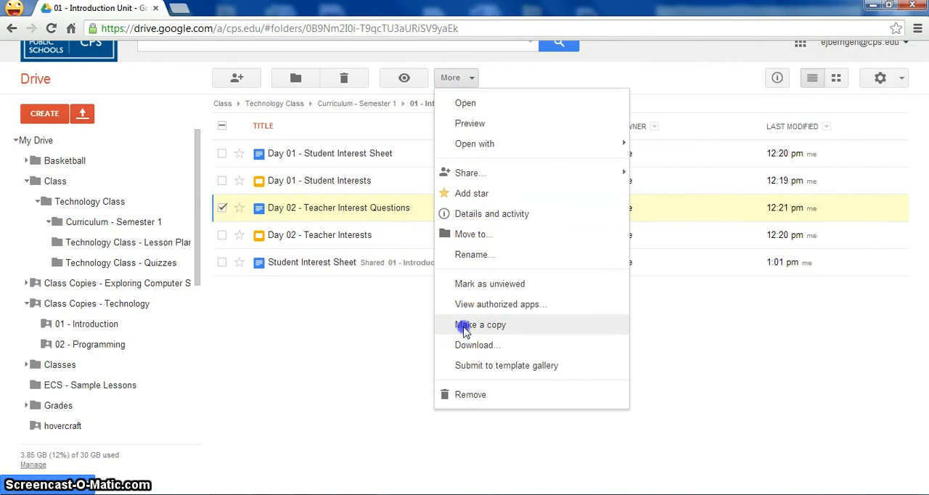
Move the copy of Day 02 - Teacher Interest Questions into the shared 01 - Introduction folder
click(224, 207)
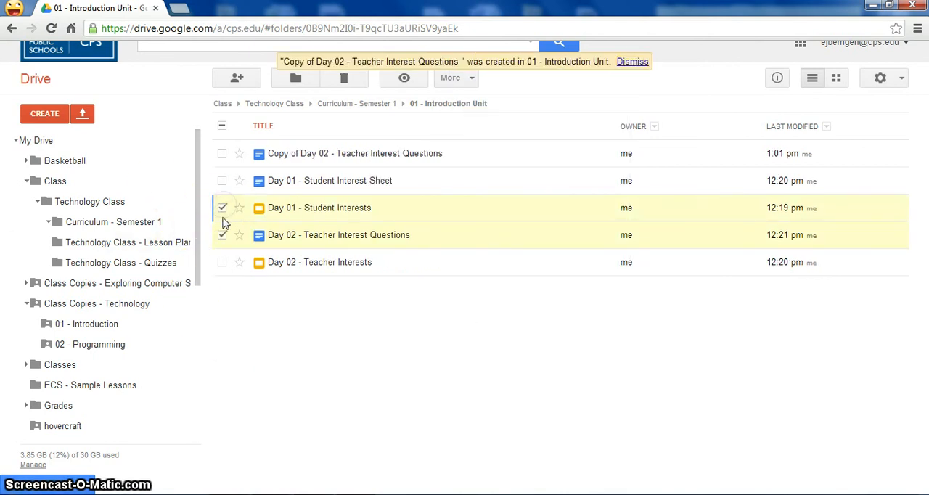
click(224, 233)
drag(269, 153, 101, 337)
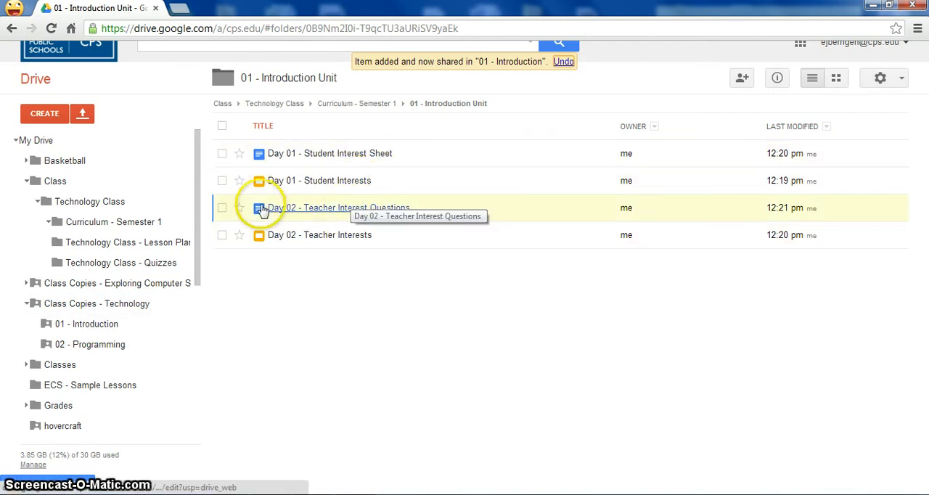
Rename the copied Day 02 document in the shared 01 - Introduction folder as "Teacher Interest Questions" and deselect it
click(70, 321)
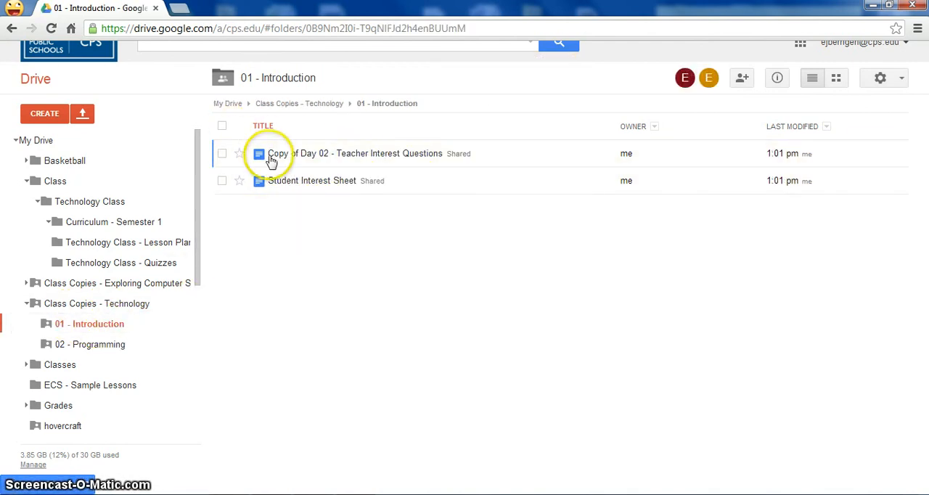
click(222, 153)
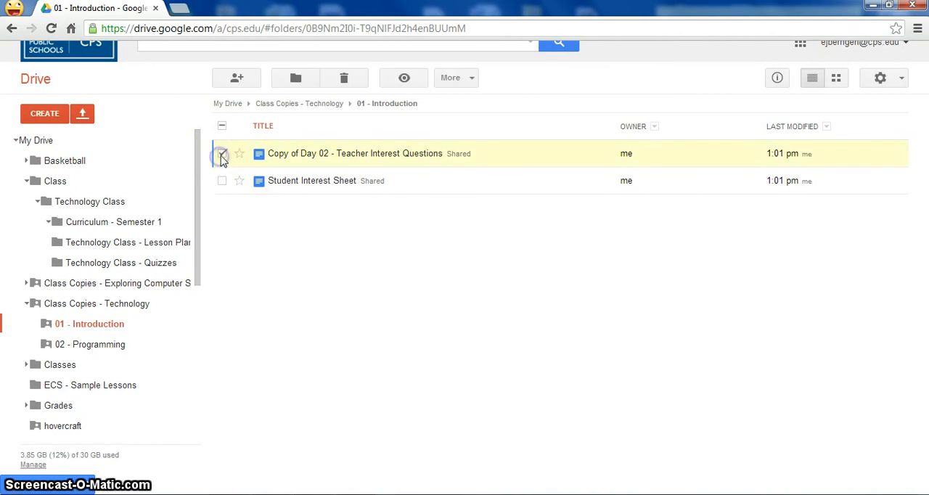
click(473, 78)
click(480, 262)
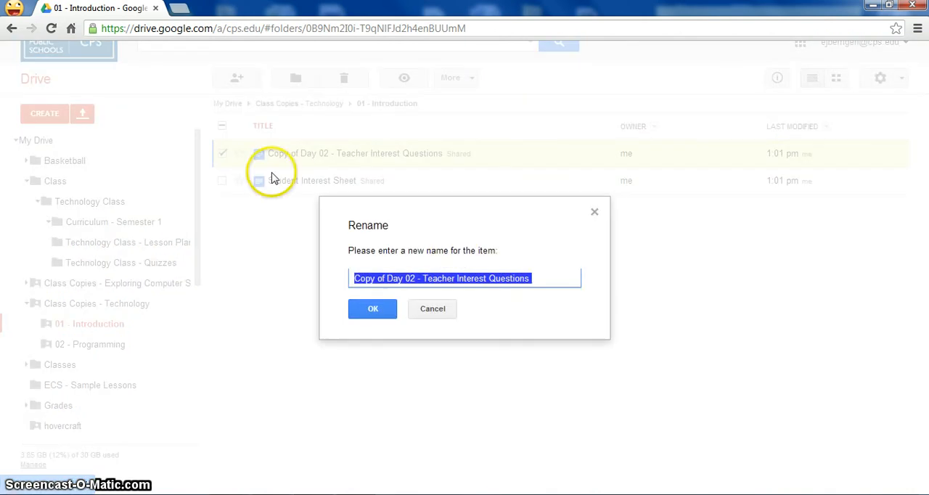
click(419, 278)
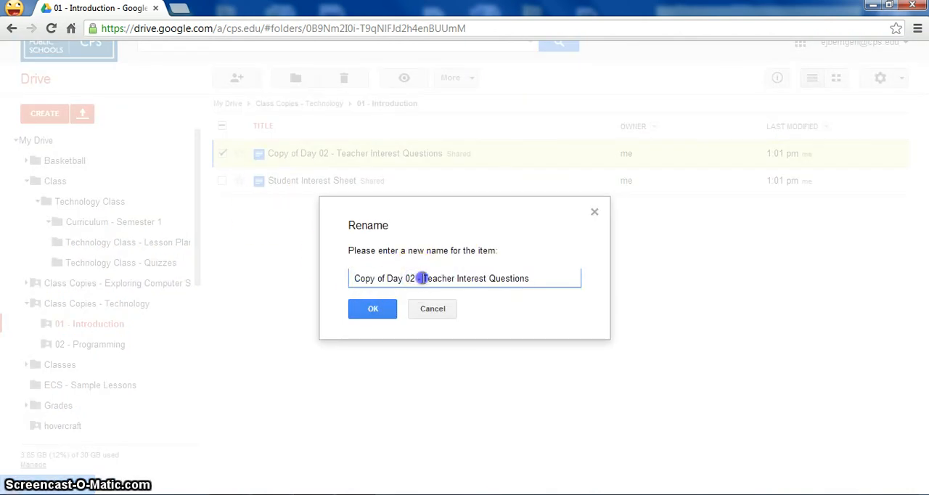
key(BackSpace)
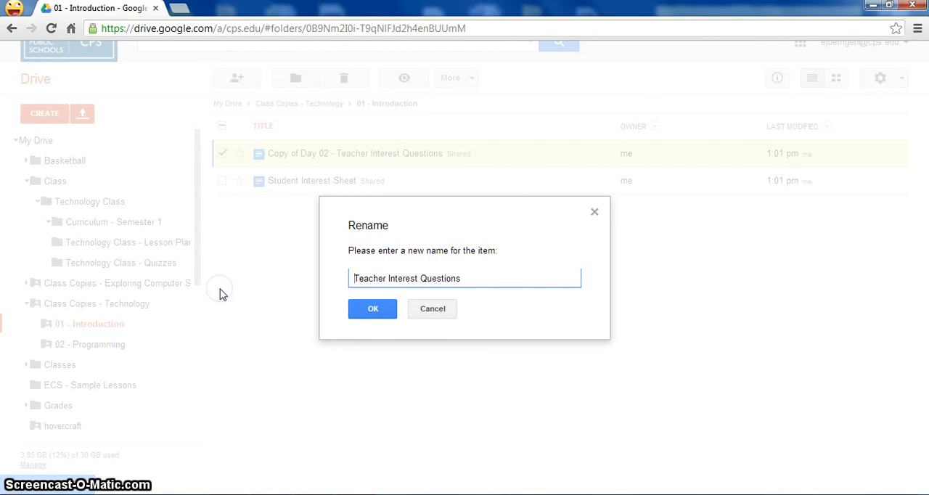
click(372, 308)
click(222, 183)
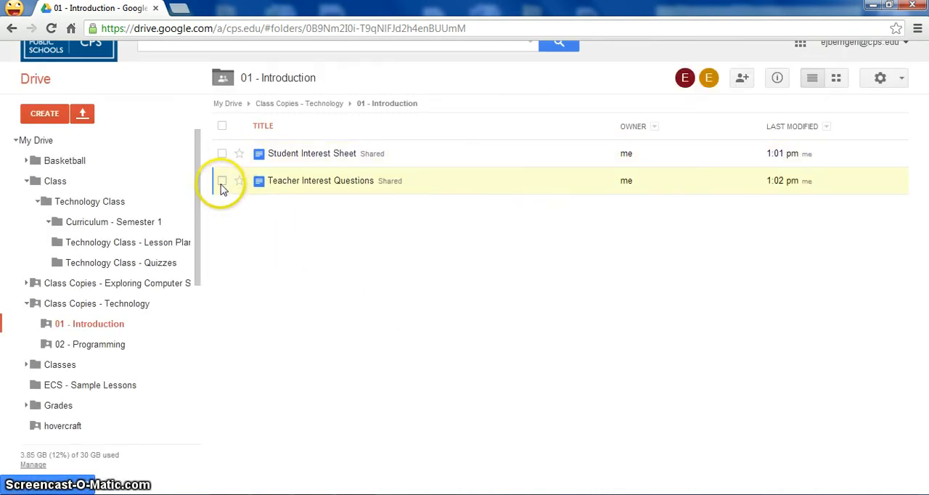
Open Student Interest Sheet and make a copy named with the person's last name before "- Student Interest Sheet", without sharing it with the same people
click(329, 153)
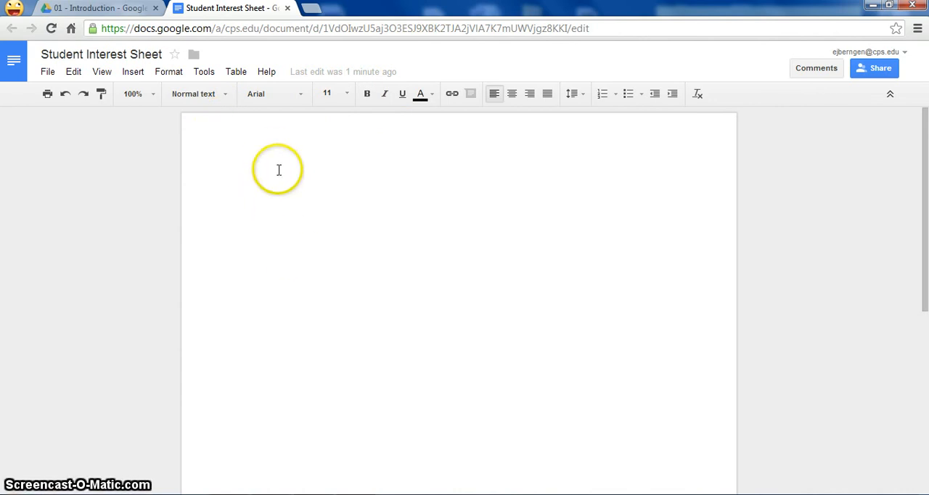
click(47, 72)
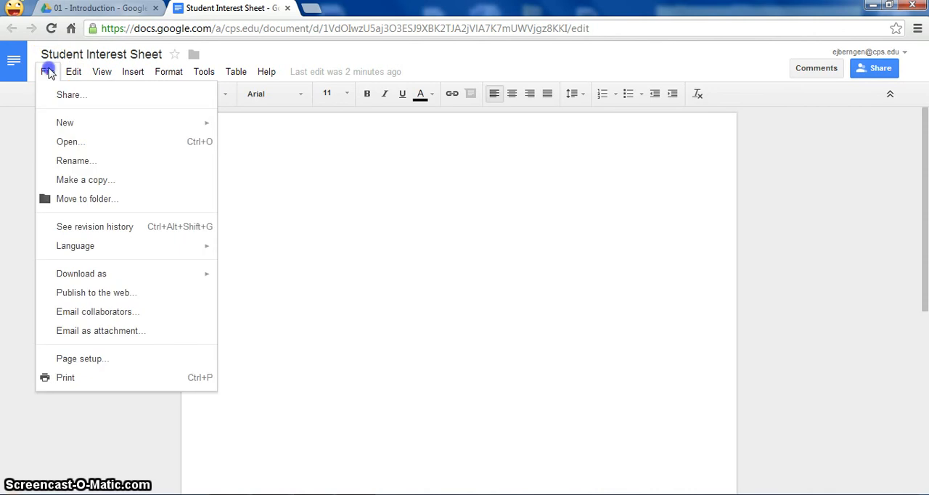
click(100, 180)
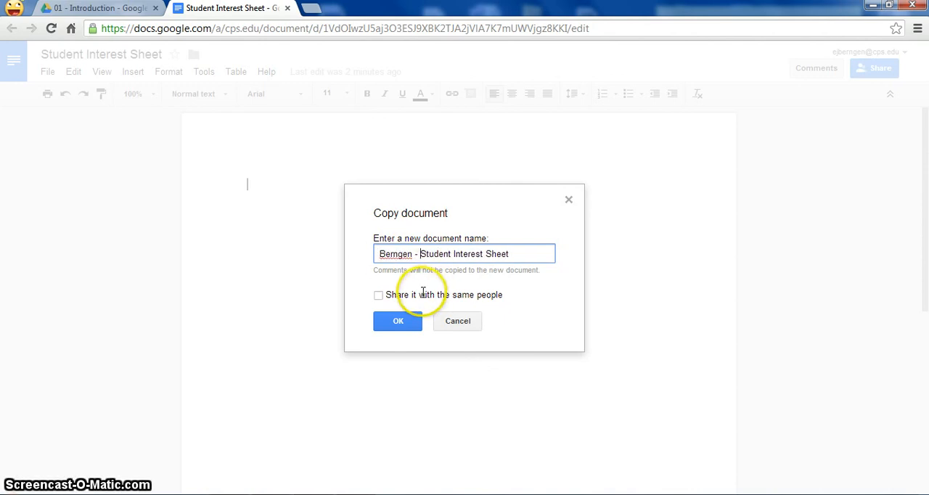
click(400, 320)
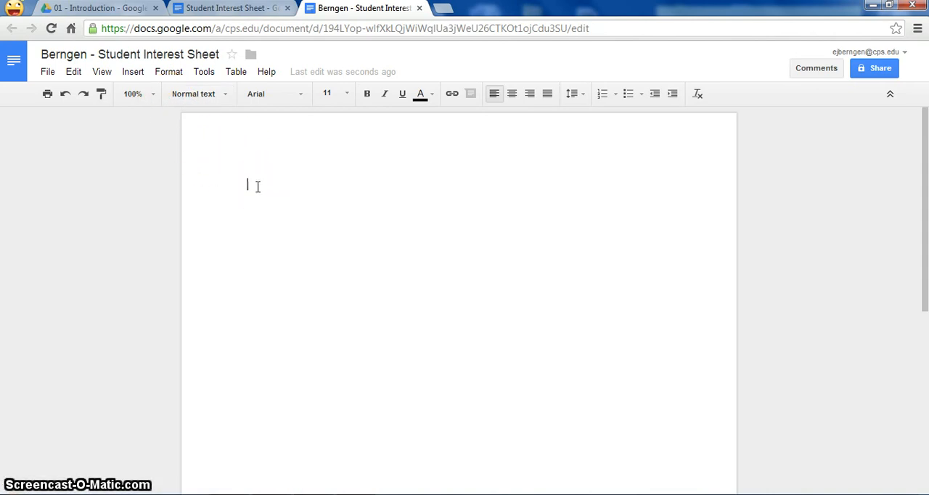
Examine the destination folders available for the personal Student Interest Sheet copy, including those inside Class, and review the document's sharing settings
click(251, 56)
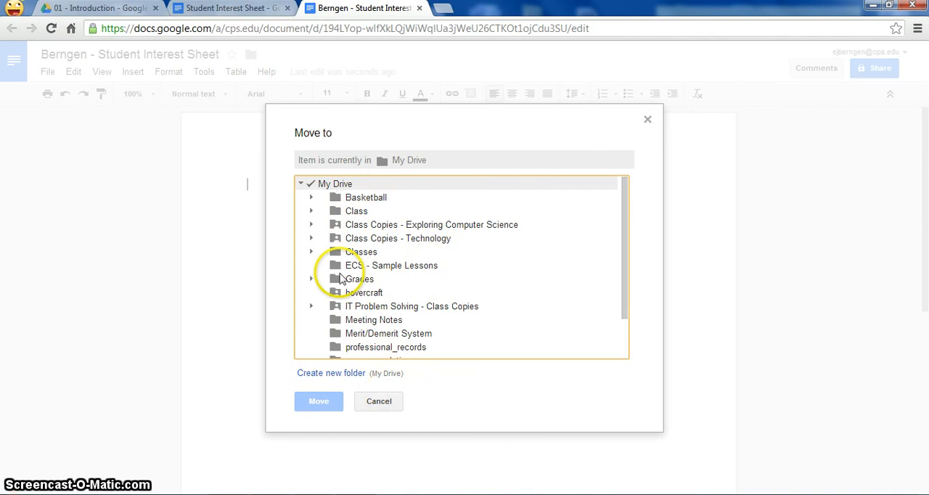
click(312, 211)
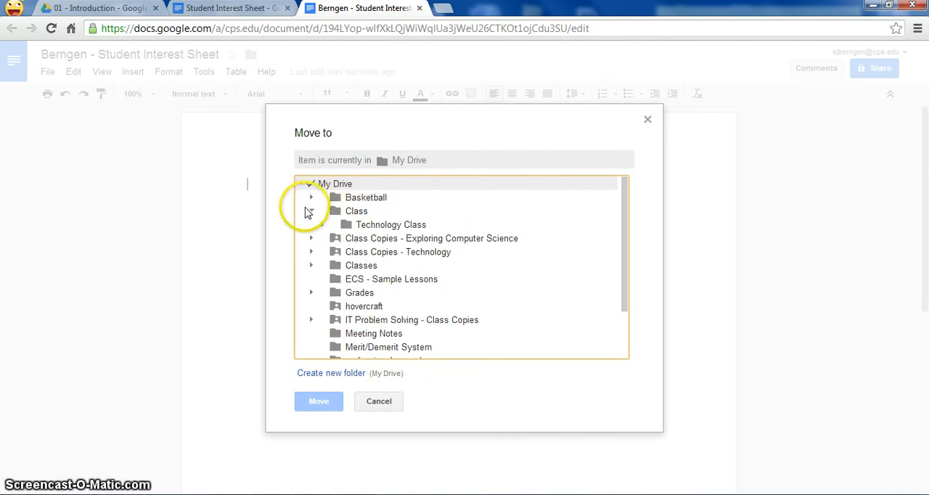
click(314, 210)
click(379, 399)
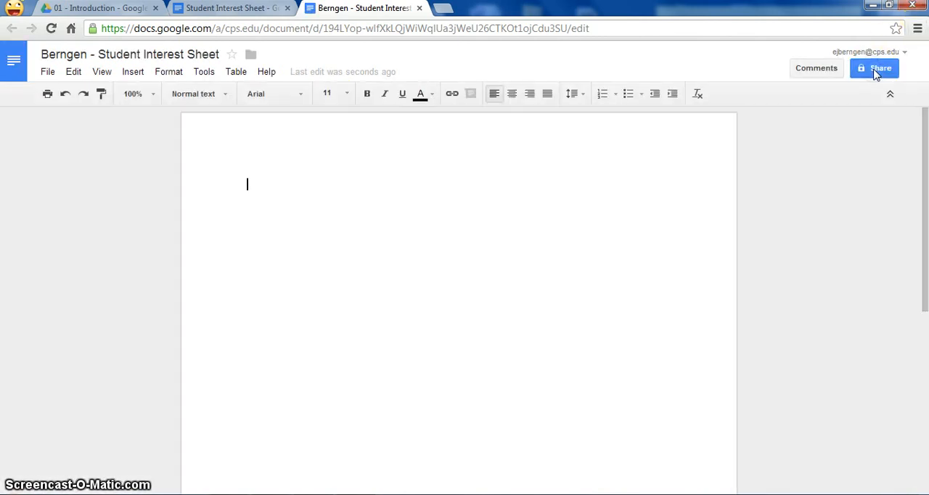
click(875, 69)
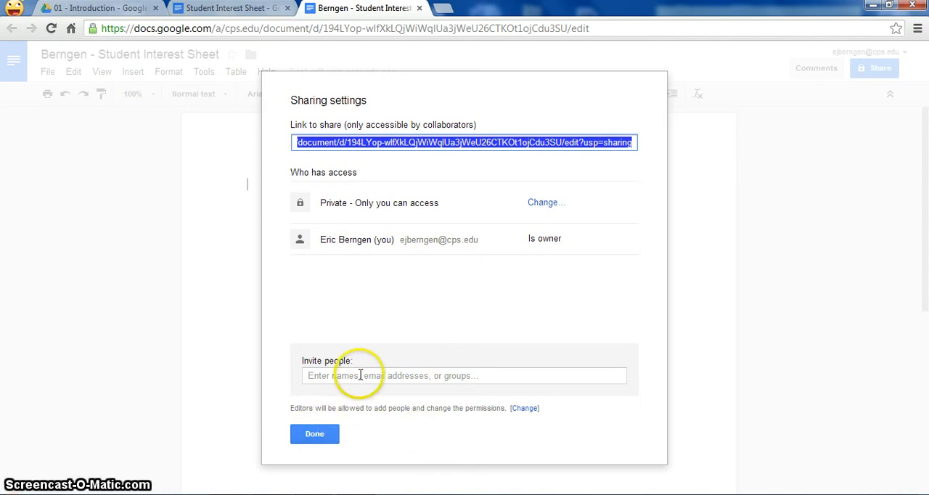
click(319, 439)
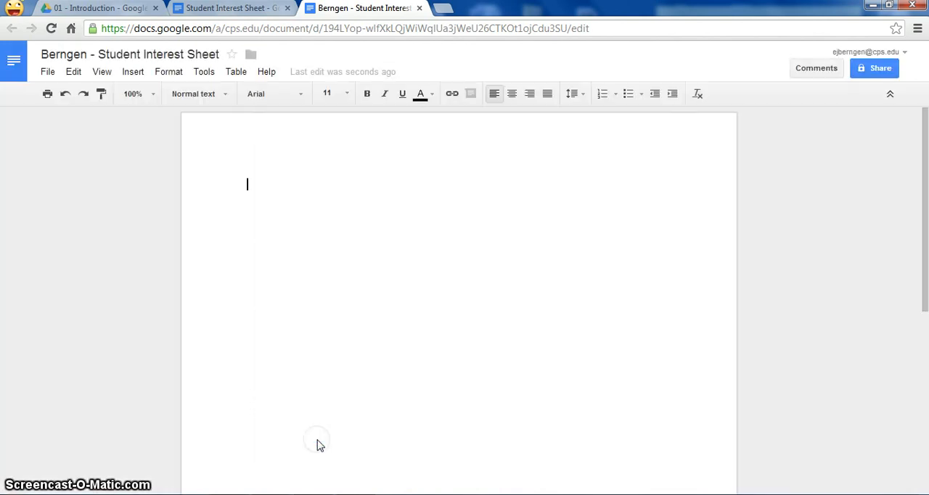